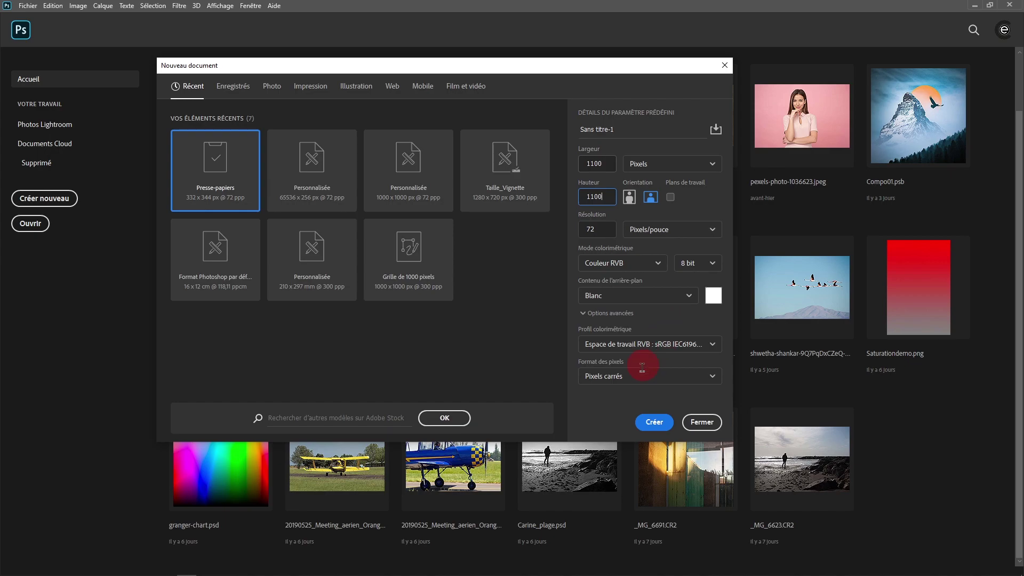
Create the 1100 × 1100 pixel RGB document at 72 ppi with a white background and activate the Gradient tool
click(655, 423)
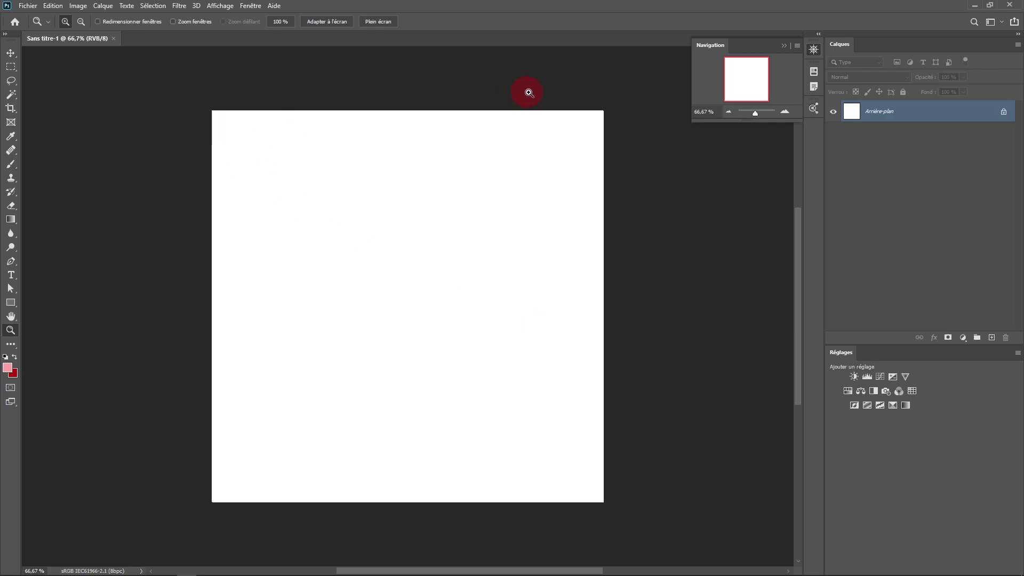
key(g)
click(839, 214)
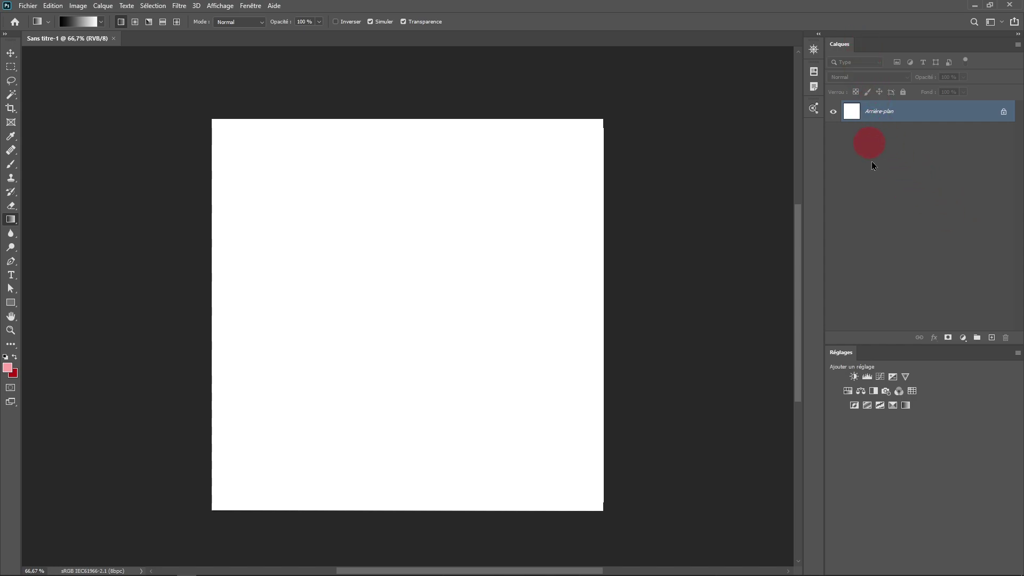
Add a gradient fill layer above the background using the "Noir, blanc" preset
click(964, 339)
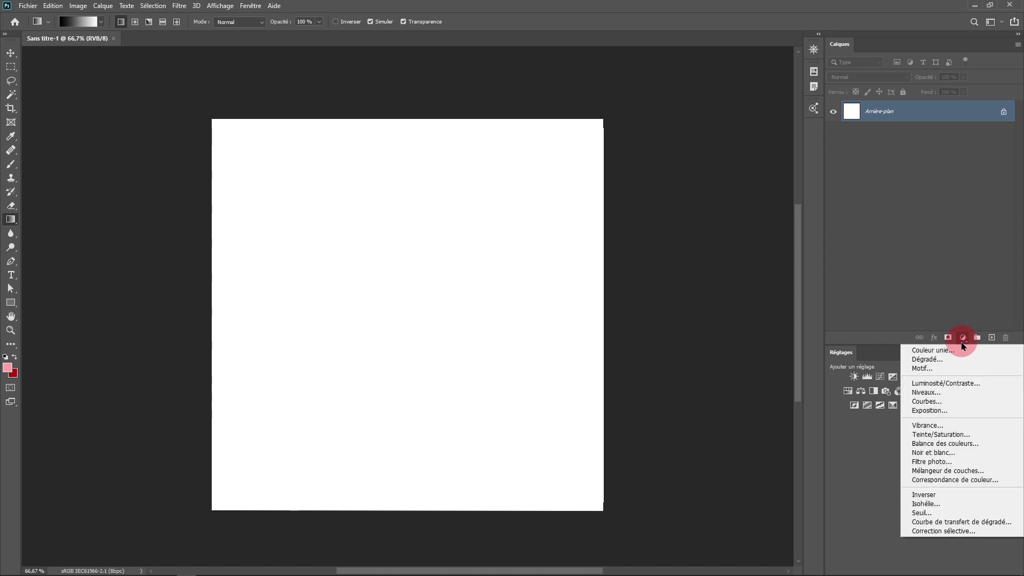
click(943, 362)
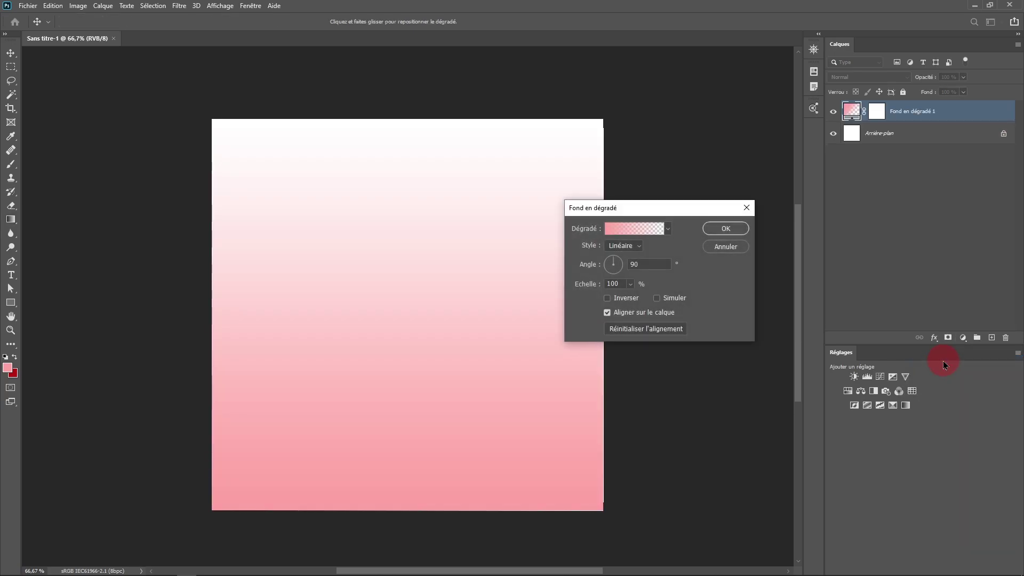
click(633, 230)
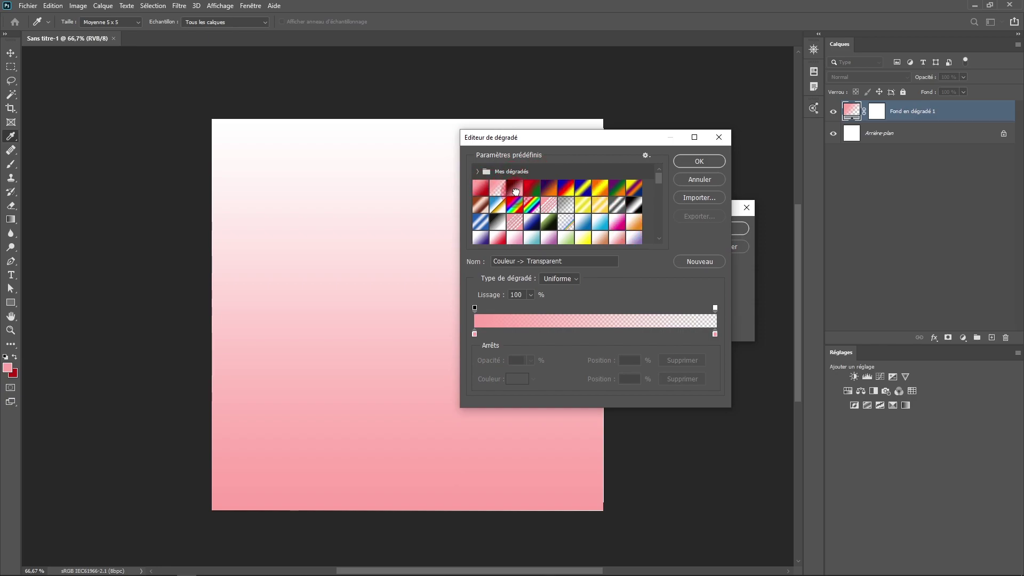
click(515, 192)
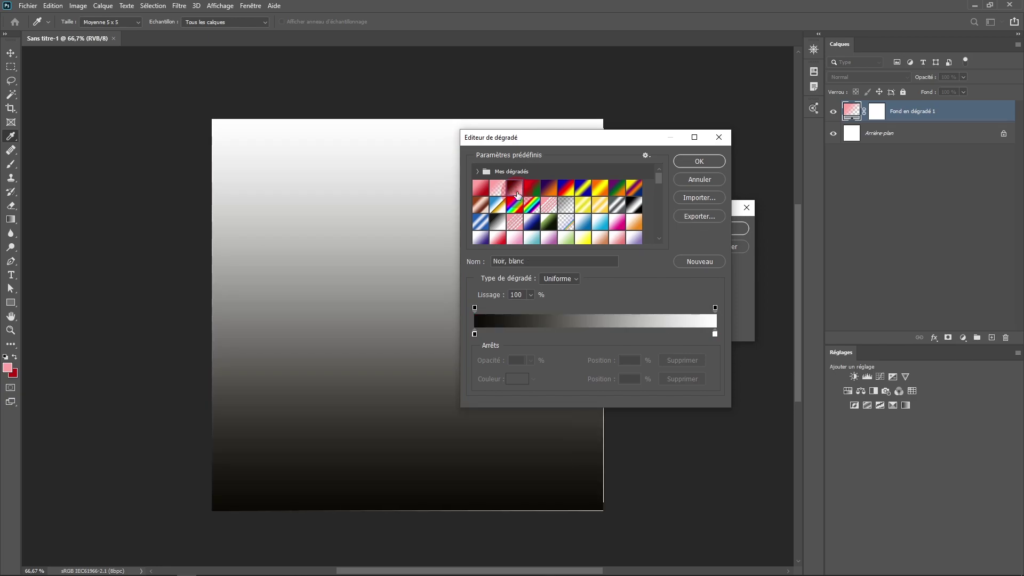
Set the gradient's dark colour stop at position 0% to pure black (000000)
click(475, 308)
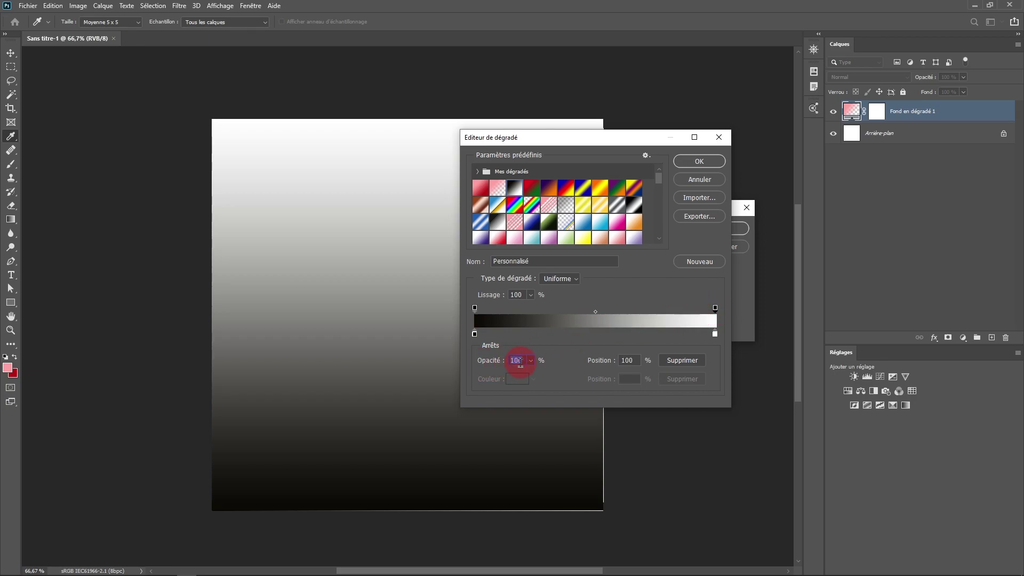
click(475, 335)
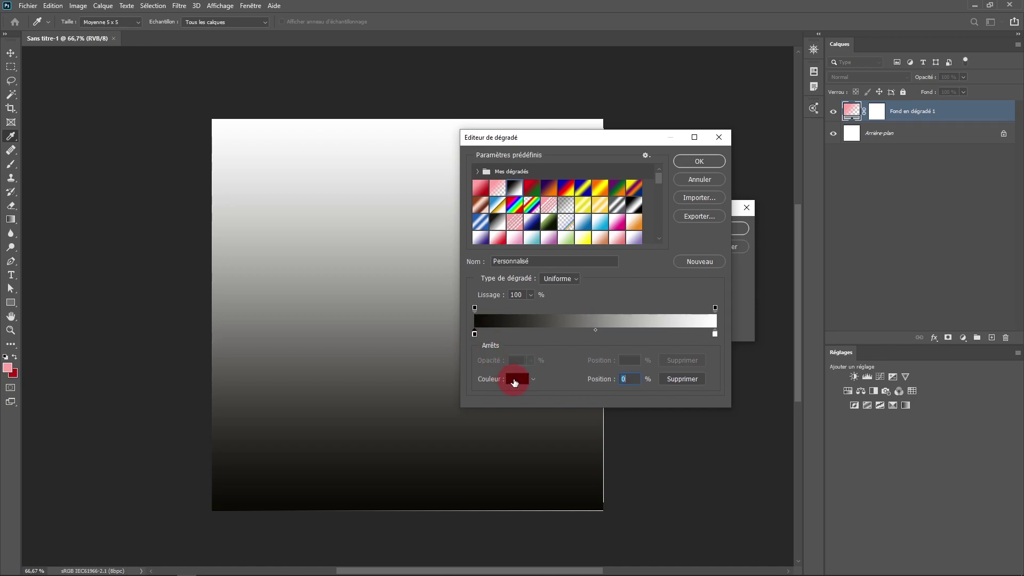
click(518, 380)
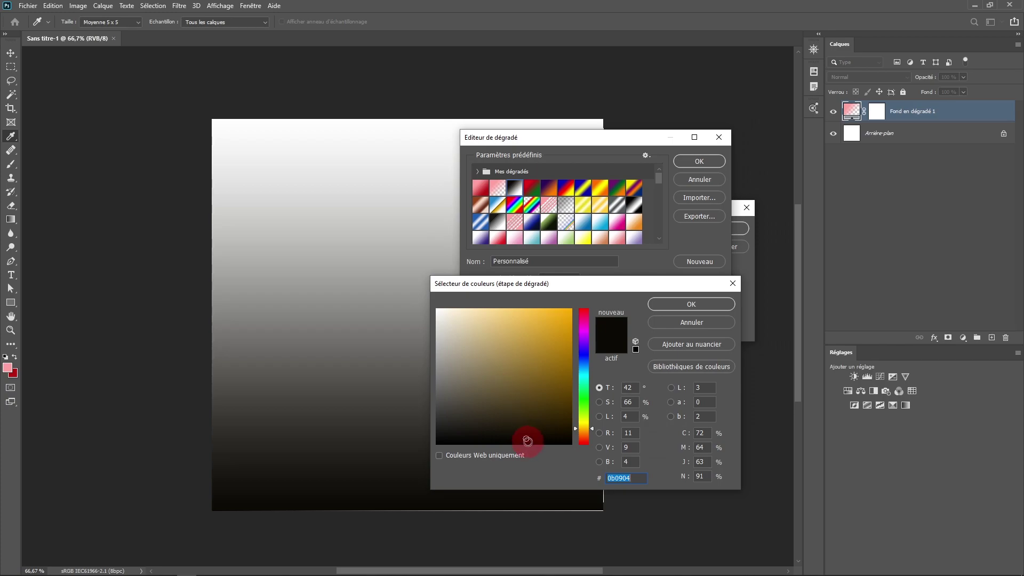
drag(457, 440, 432, 447)
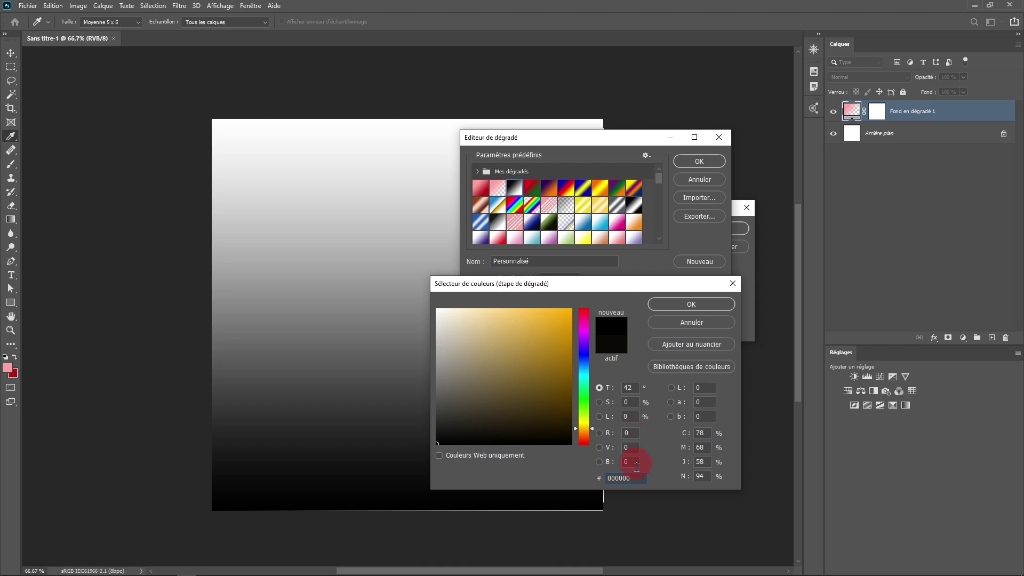
click(691, 304)
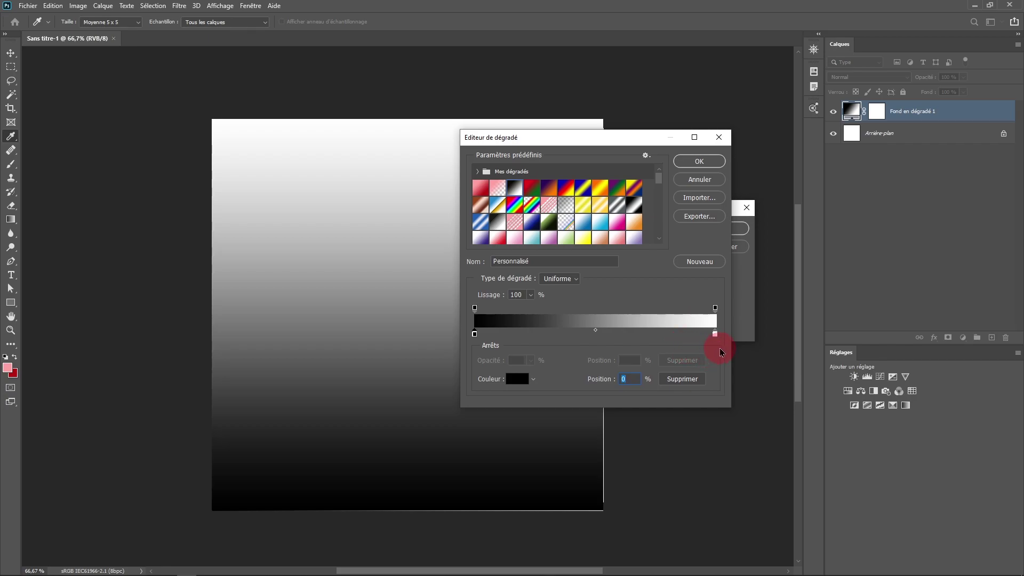
Keep pure white (ffffff) for the gradient's colour stop at 100% and accept the edited gradient
click(715, 334)
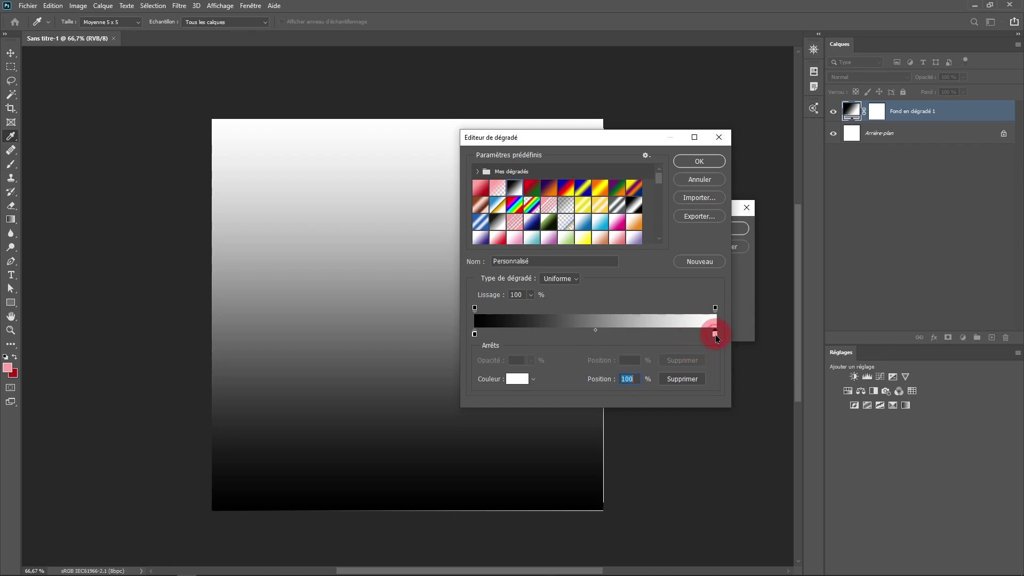
double_click(716, 335)
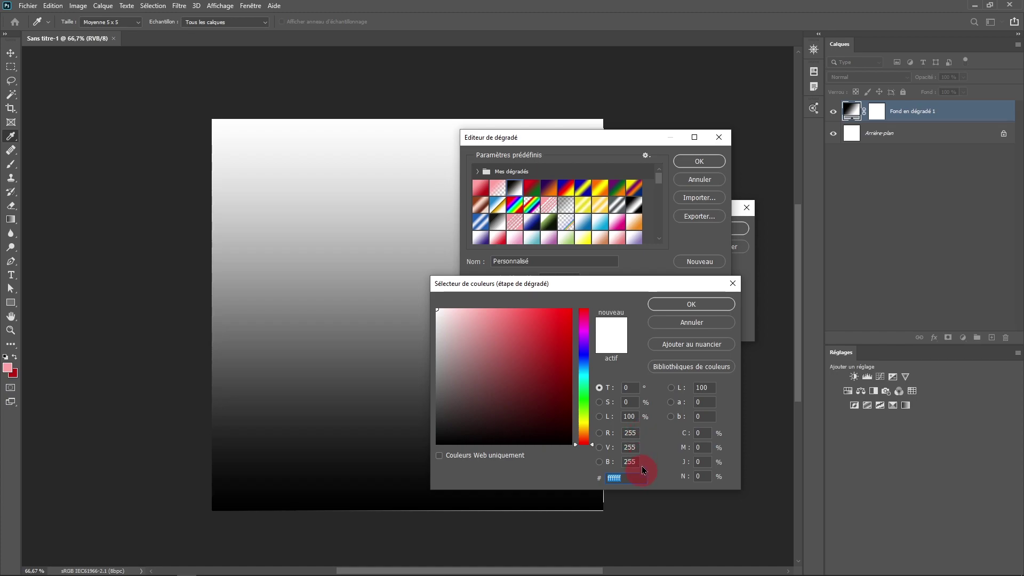
click(691, 305)
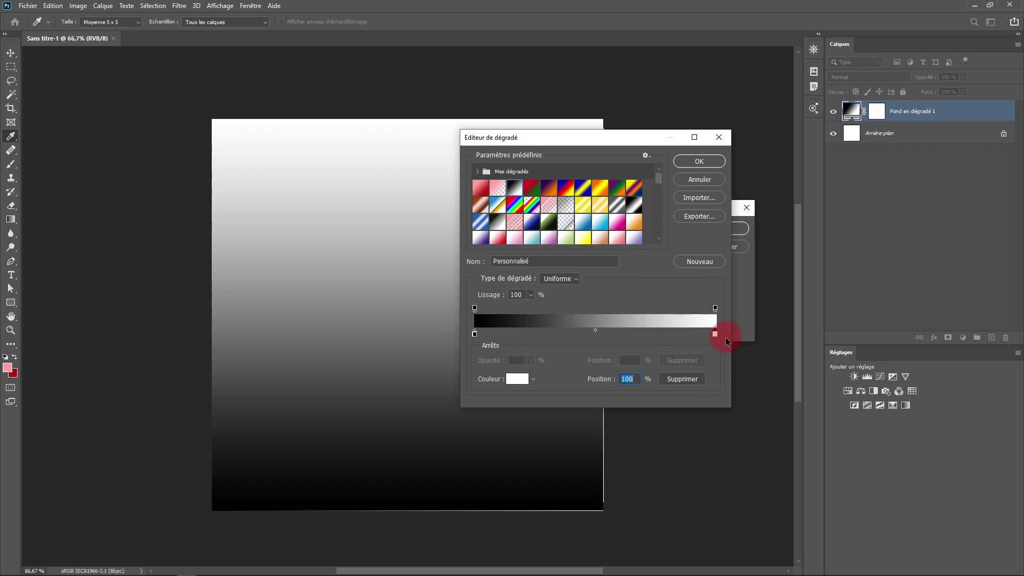
click(475, 334)
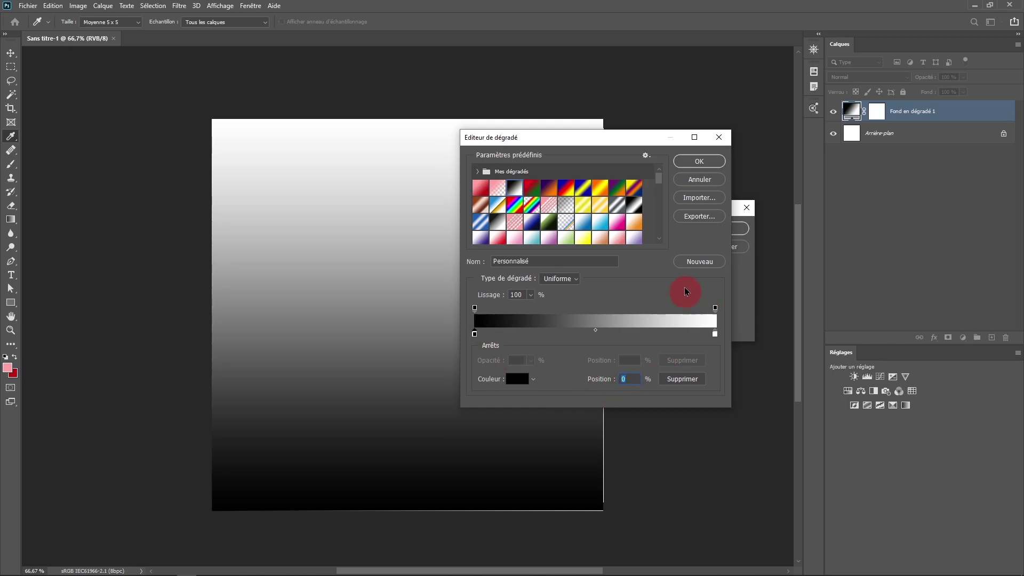
click(690, 163)
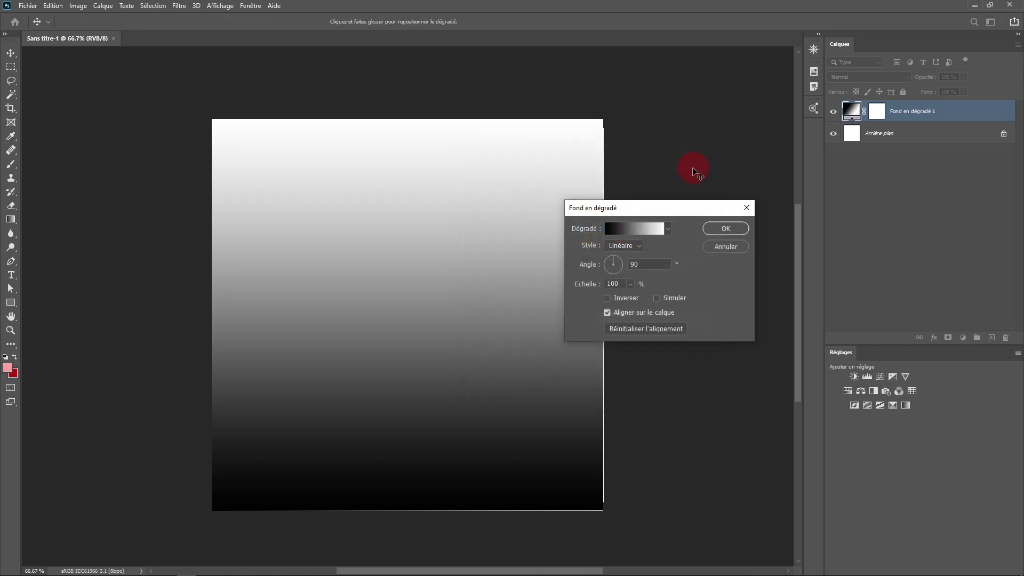
Keep the gradient fill's Linéaire style, set its angle to -180° and apply the fill
click(638, 246)
click(627, 261)
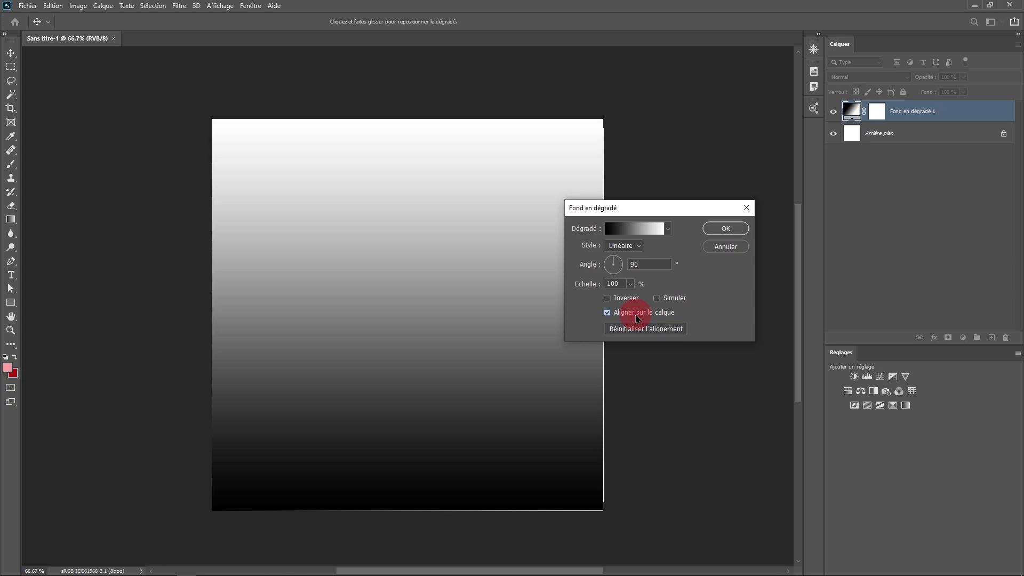
click(639, 334)
drag(652, 265, 598, 267)
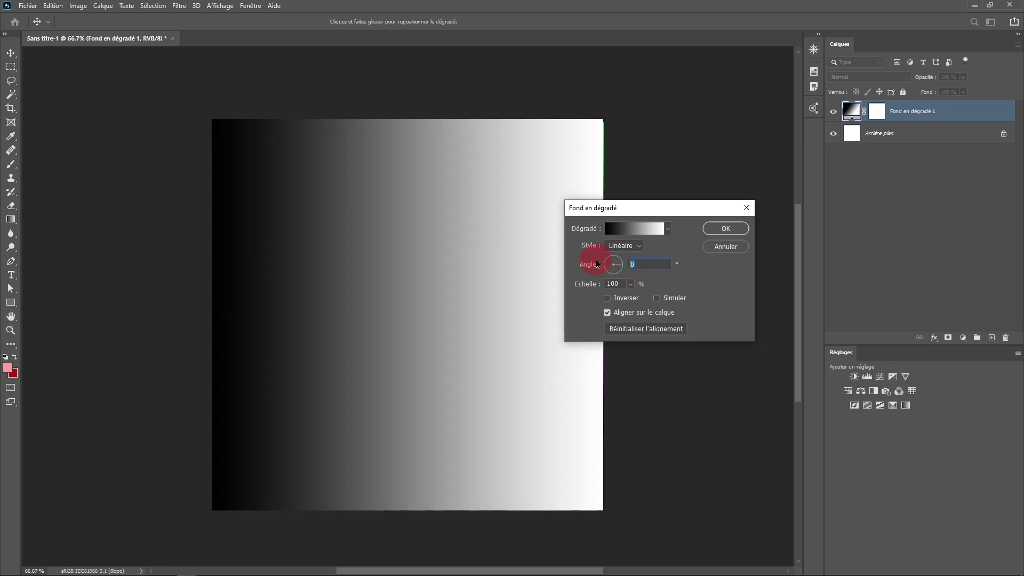
text(-180)
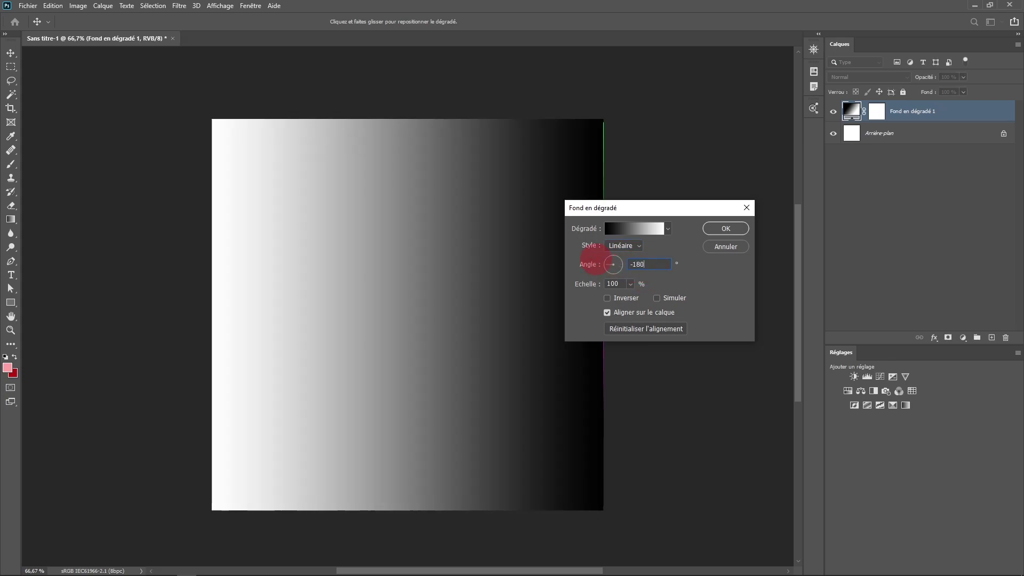
click(718, 229)
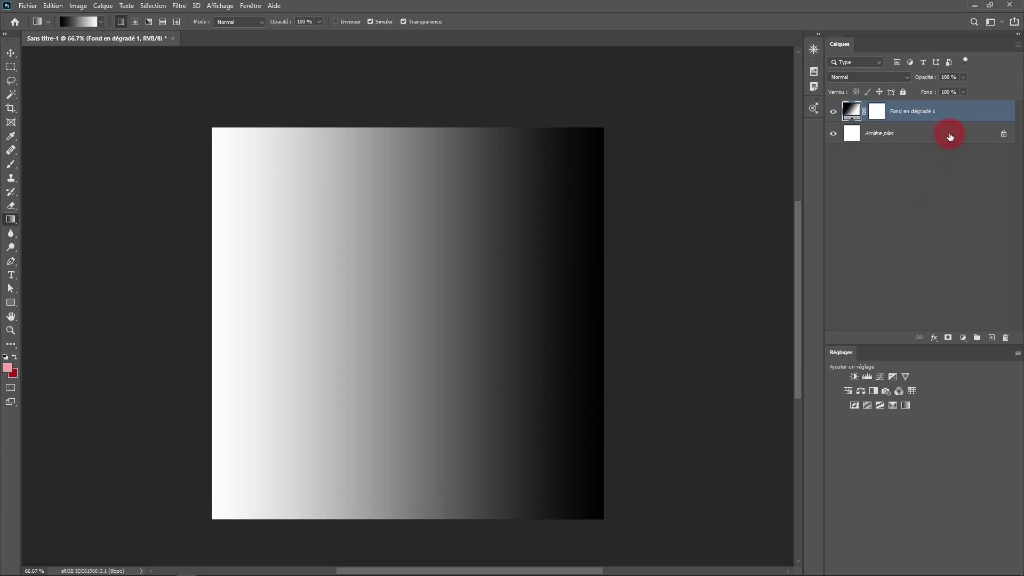
Delete the Arrière-plan layer and convert the gradient fill layer to a smart object
click(950, 135)
drag(964, 138, 1005, 337)
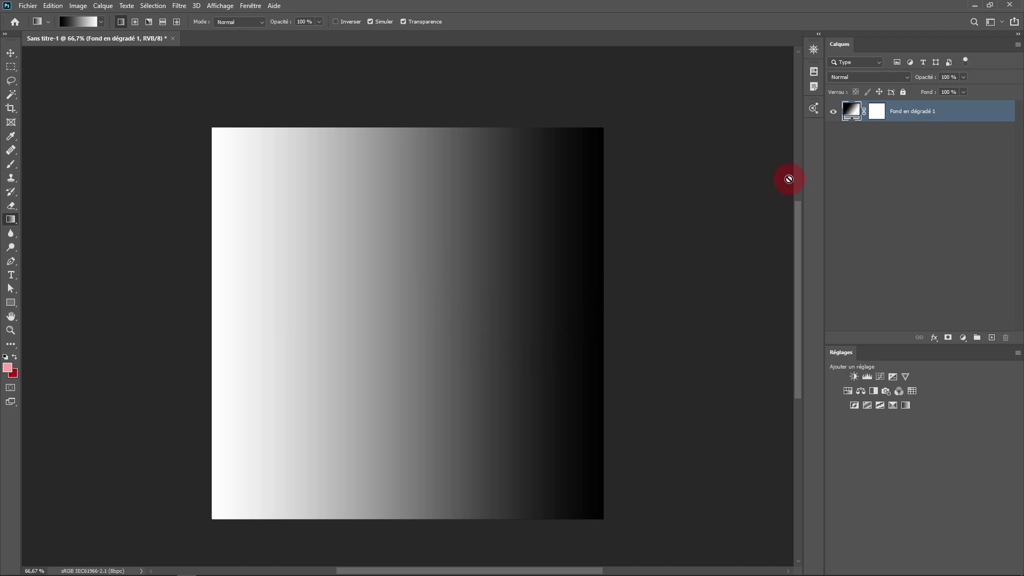
right_click(963, 118)
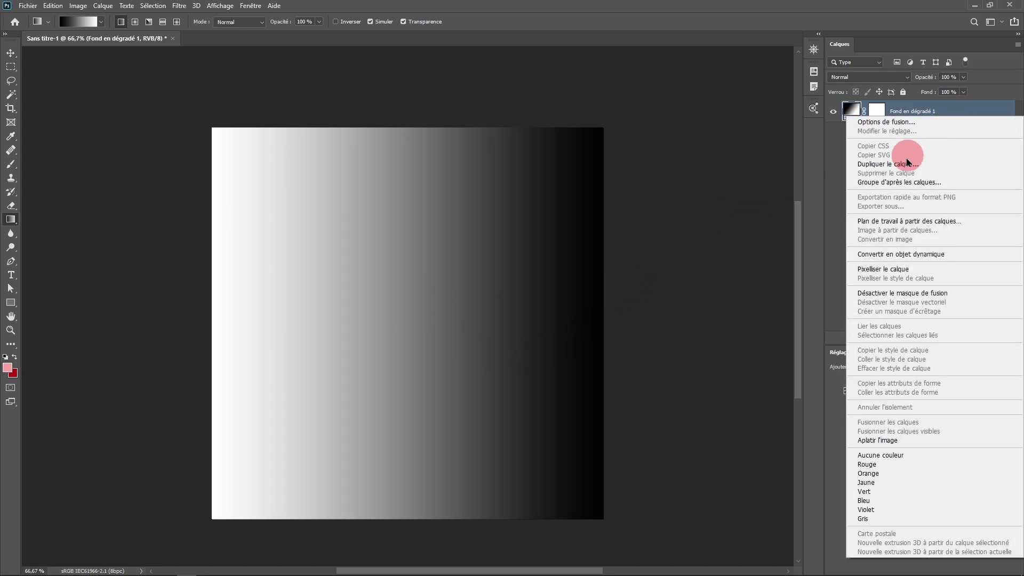
click(911, 253)
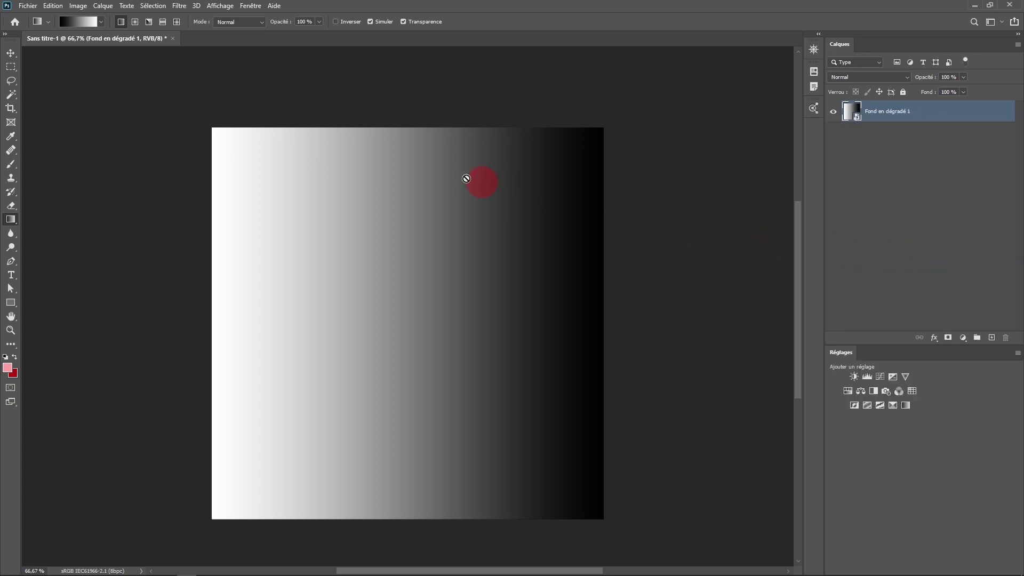
Apply the Mosaïque pixelation filter to the gradient smart object with a cell size of 100
click(180, 5)
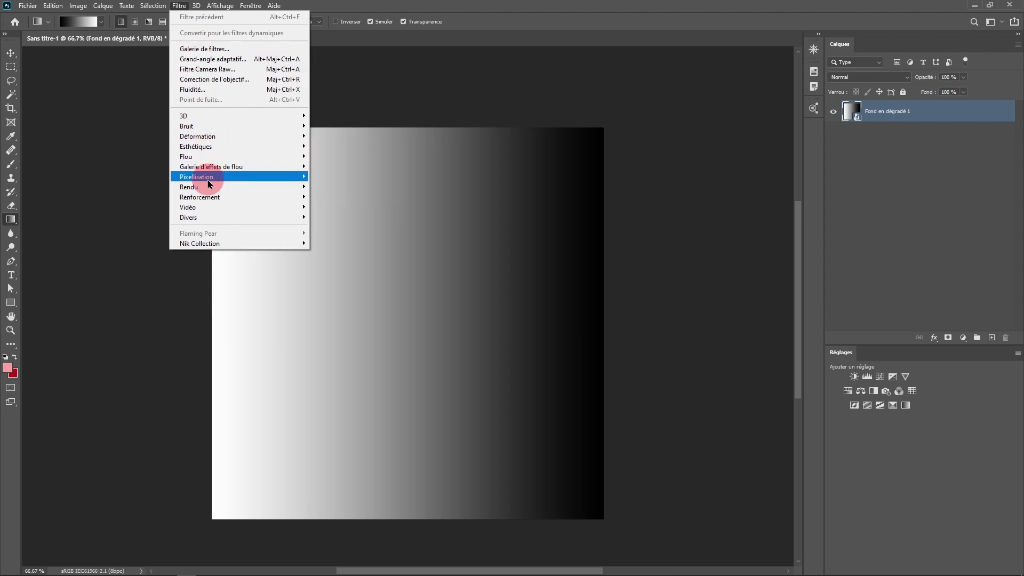
mouse_move(209, 184)
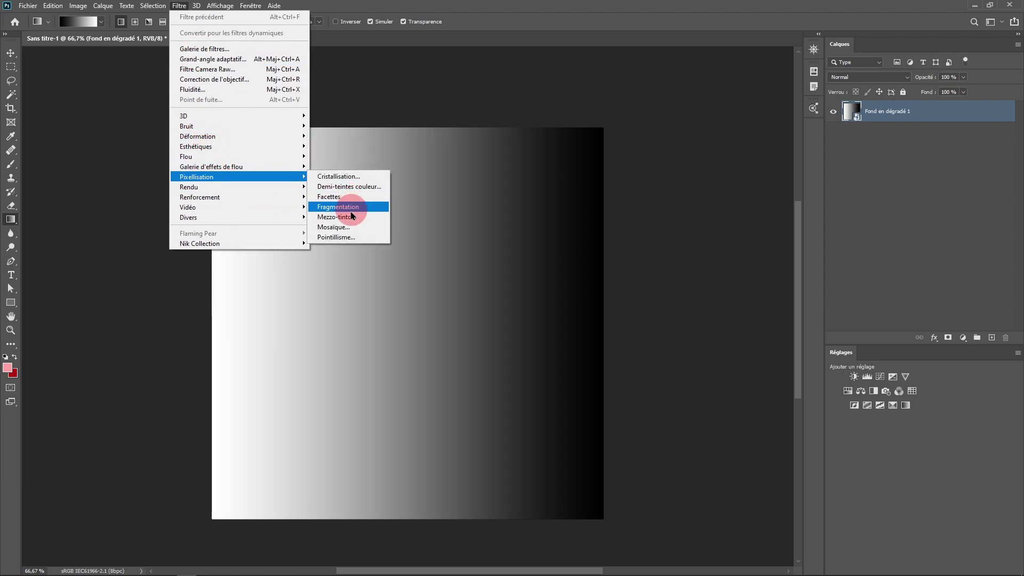
click(343, 227)
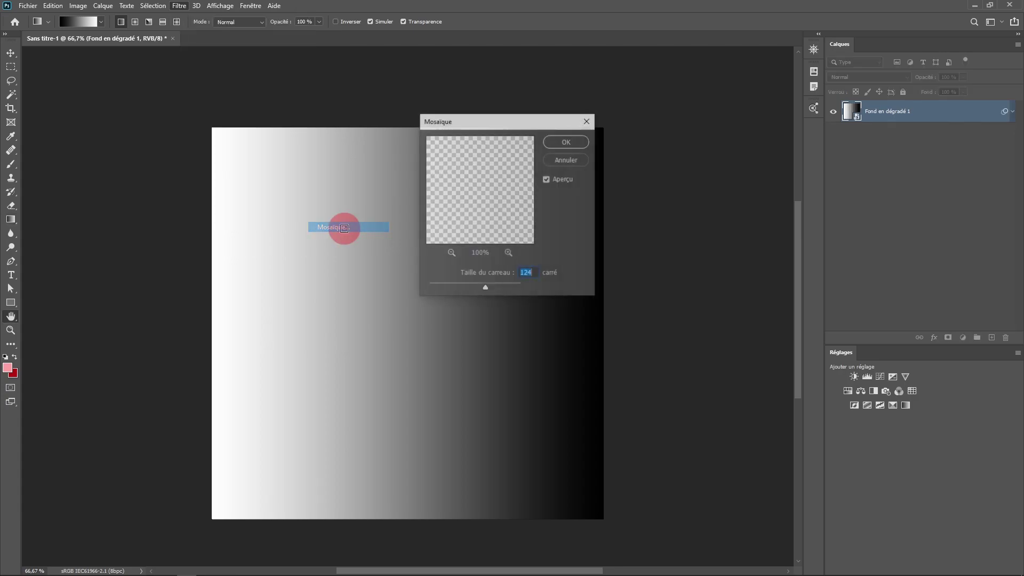
drag(496, 121, 664, 104)
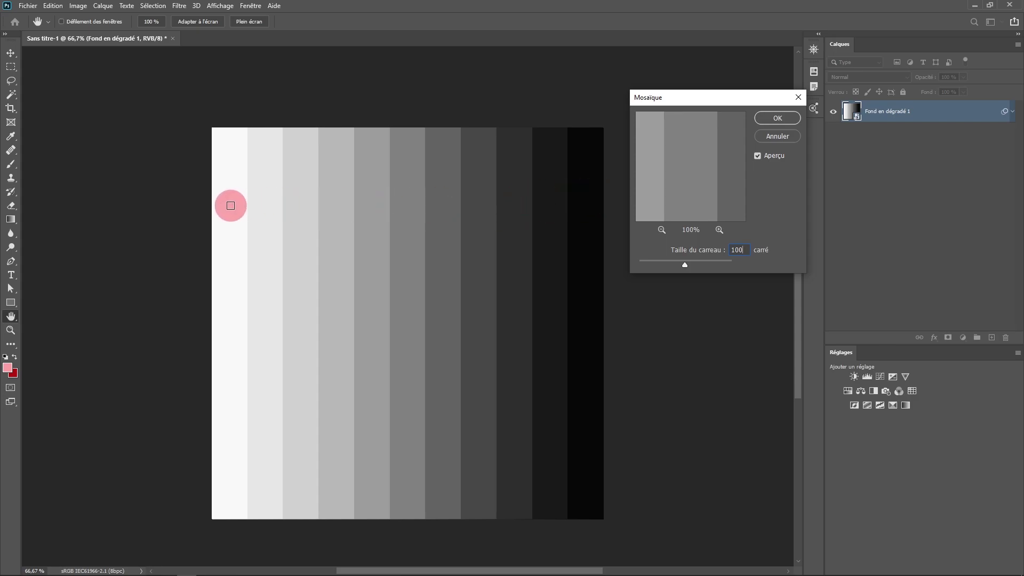
click(780, 119)
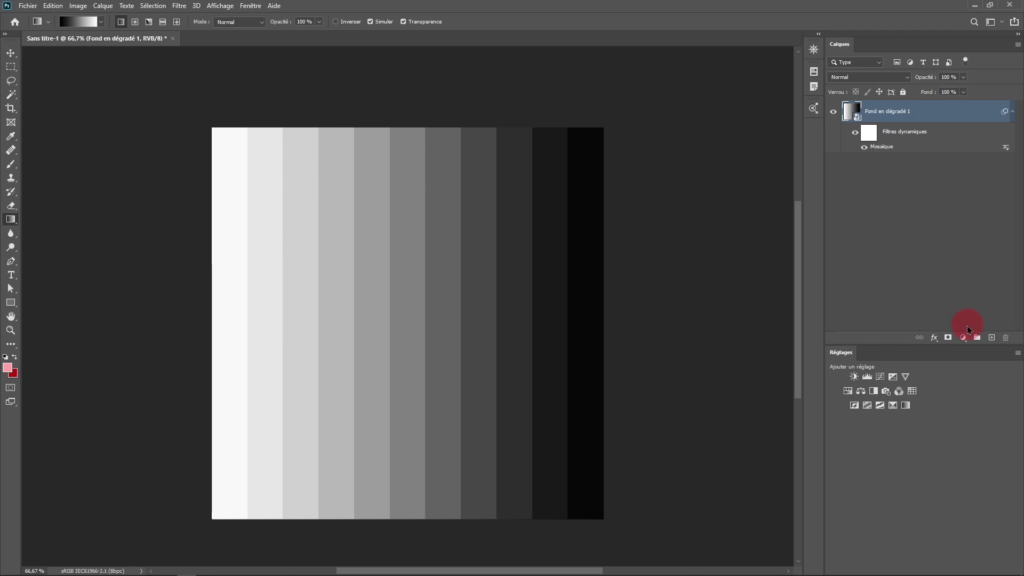
Add a Courbes adjustment layer above the mosaic gradient and move its properties beside the canvas, clear of the grey bands
click(963, 337)
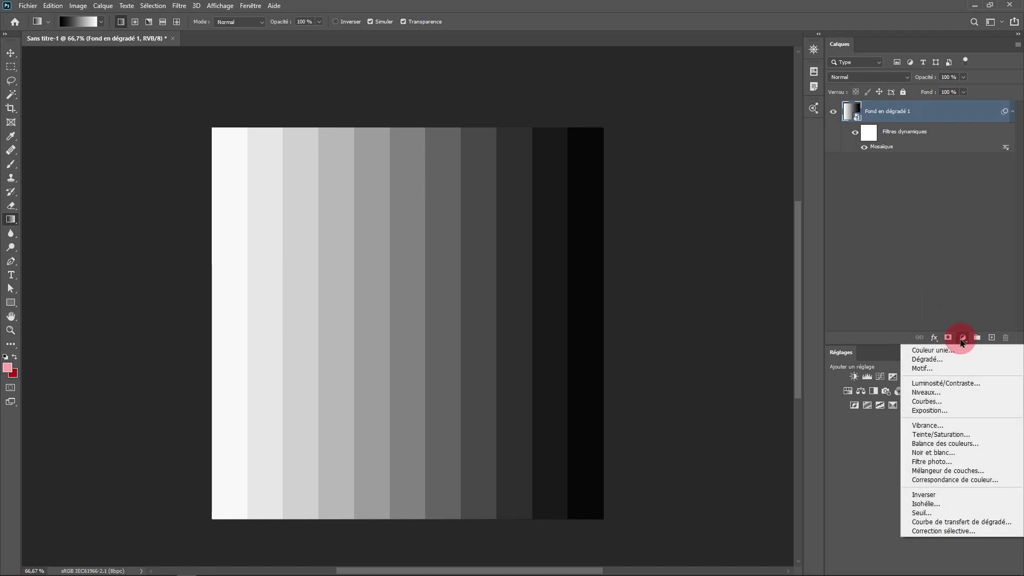
click(944, 408)
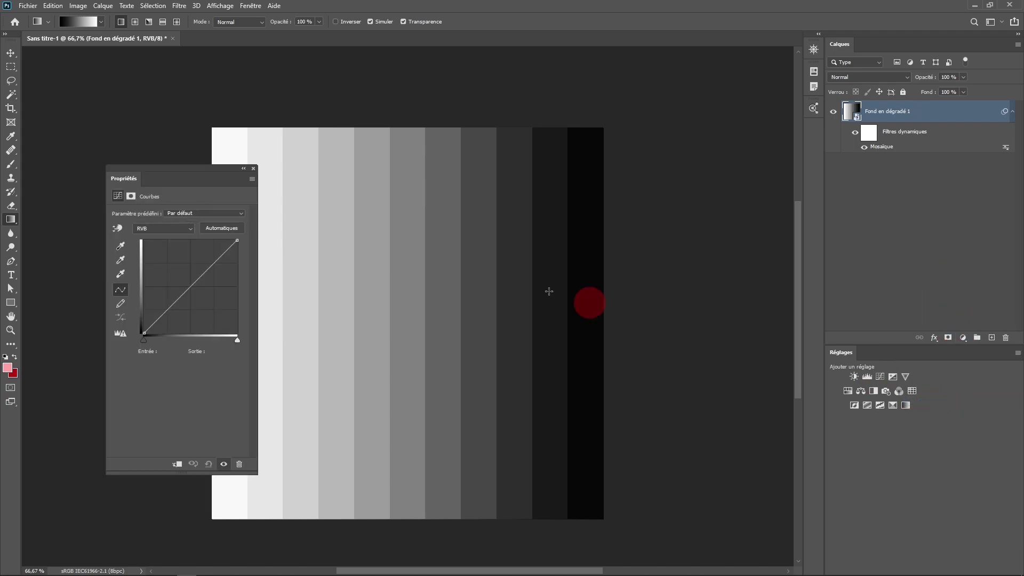
drag(167, 166, 688, 95)
Show the Informations panel and place it beside the canvas, clear of the grey bands
click(251, 5)
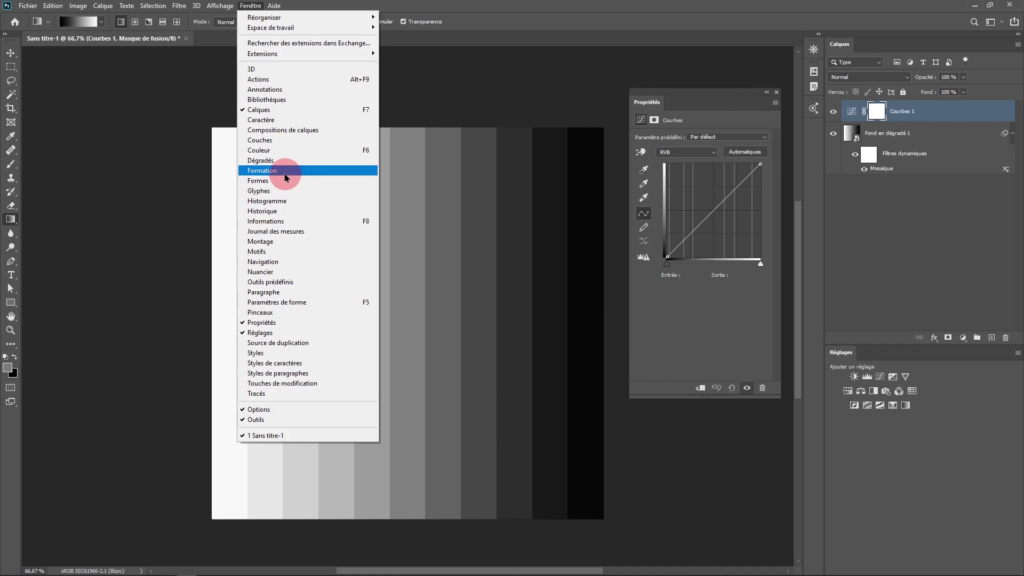
click(265, 221)
drag(219, 101, 128, 123)
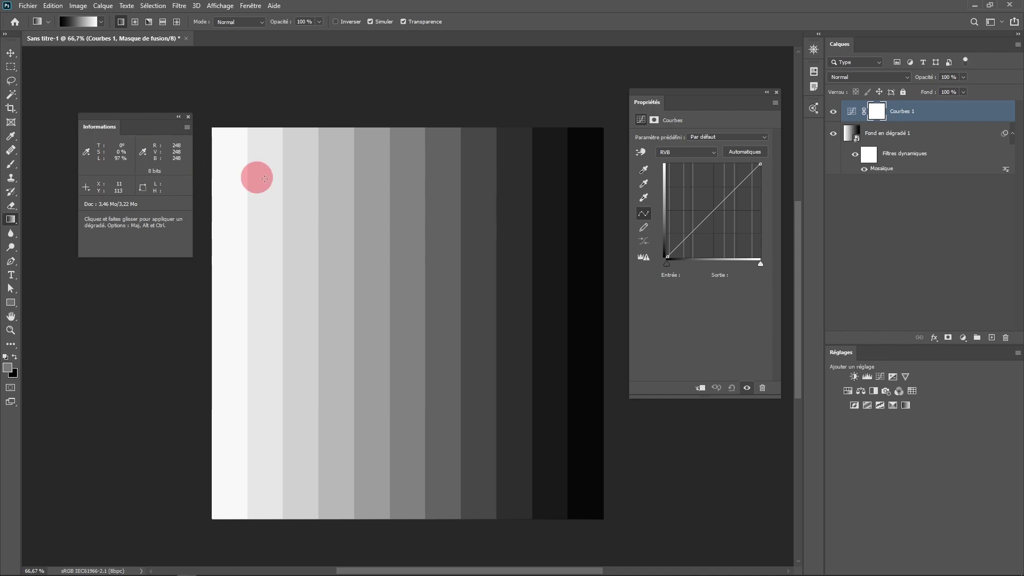
Configure the Informations panel to show Couleurs RVB for the first colour readout and Couleurs TSL for the second
click(187, 127)
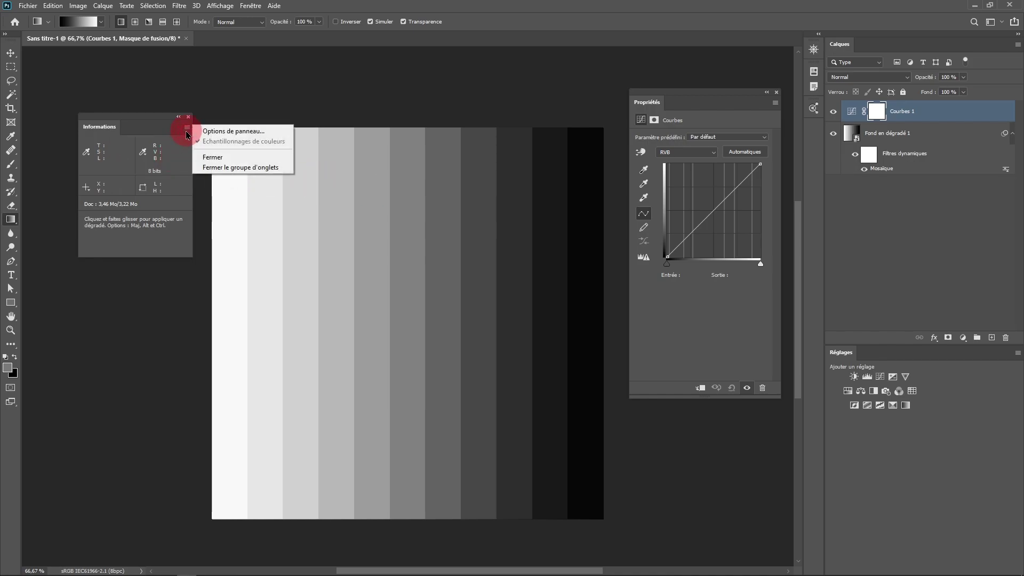
click(210, 132)
click(187, 128)
click(221, 132)
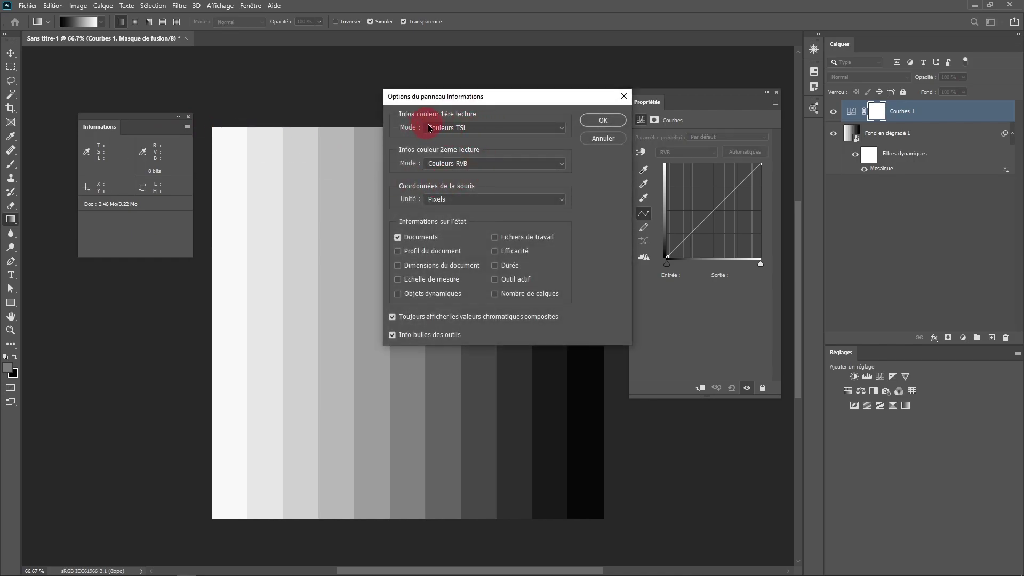
click(456, 129)
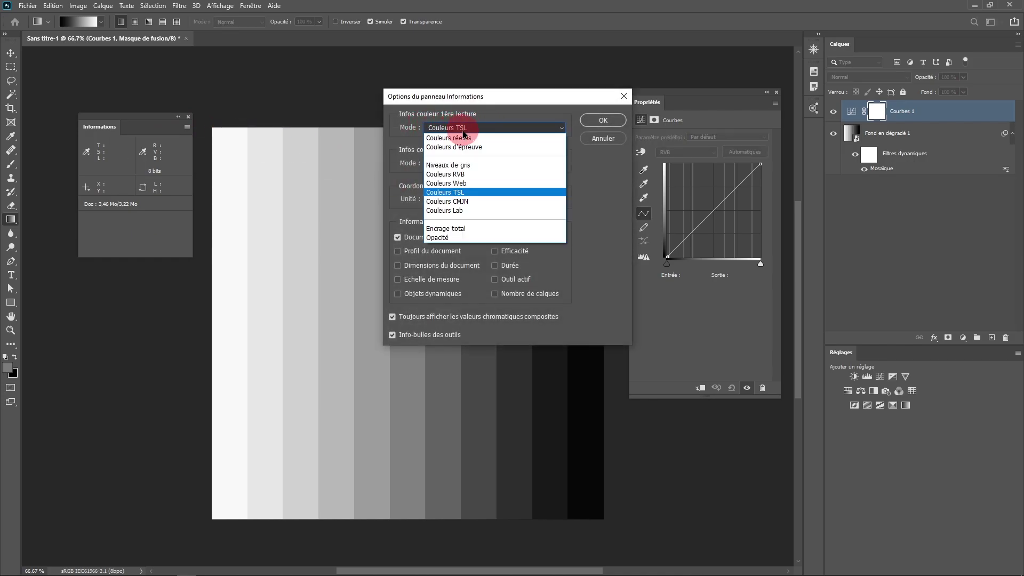
click(457, 175)
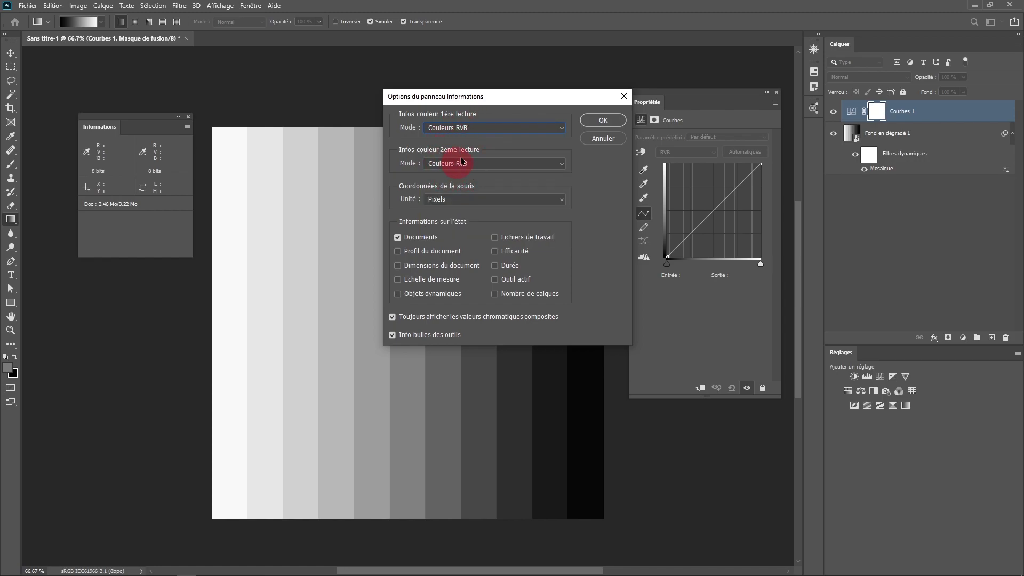
click(458, 165)
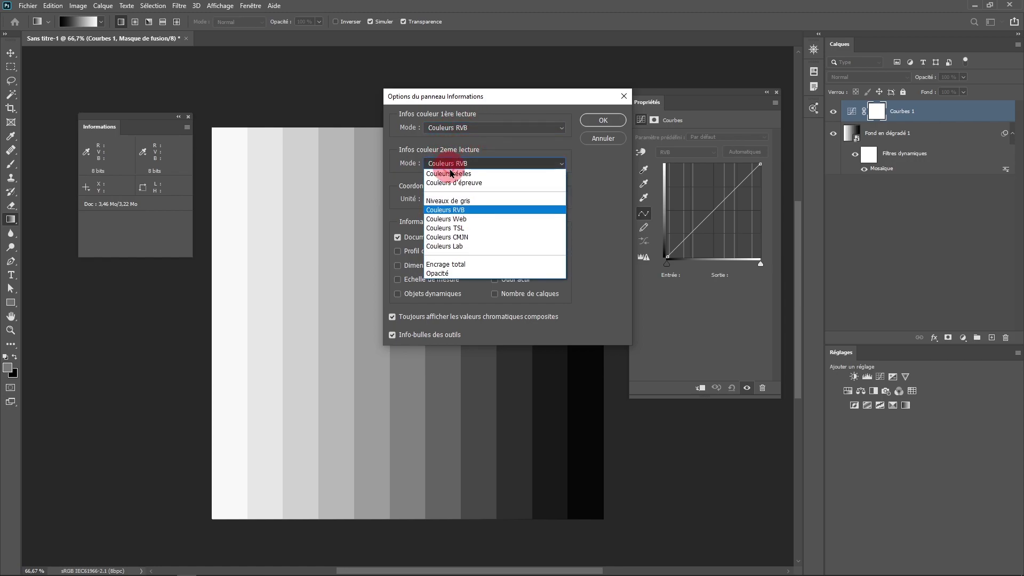
click(460, 231)
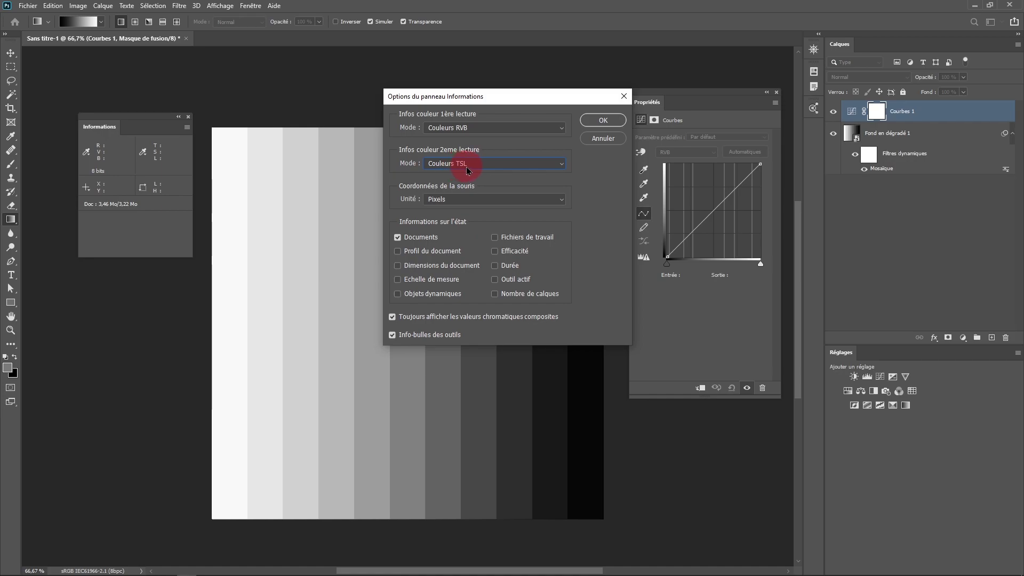
click(594, 126)
click(601, 124)
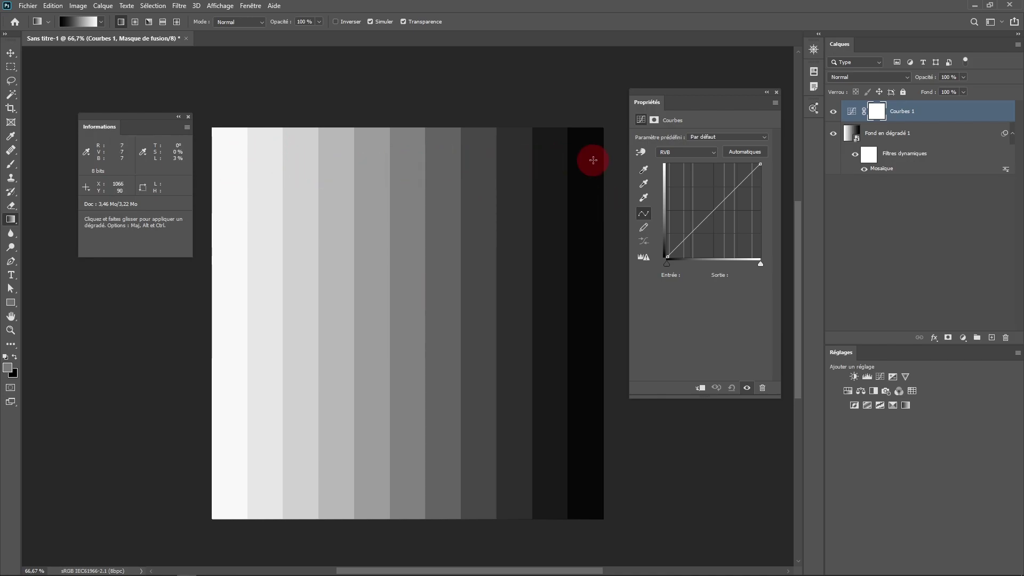
Place three colour samplers with the Echantillonnage de couleur tool on the lightest, middle grey and darkest bands
click(11, 140)
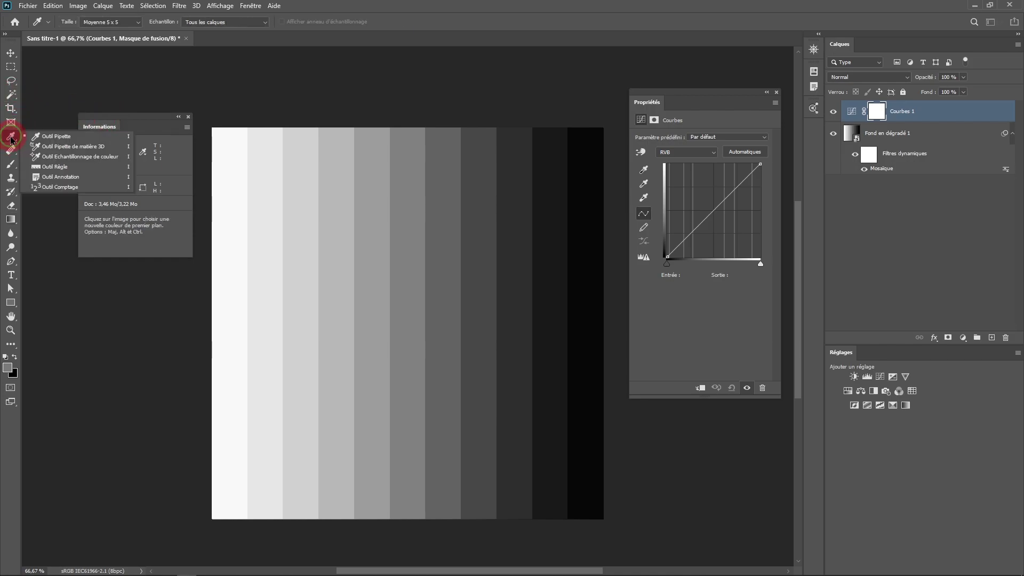
click(67, 160)
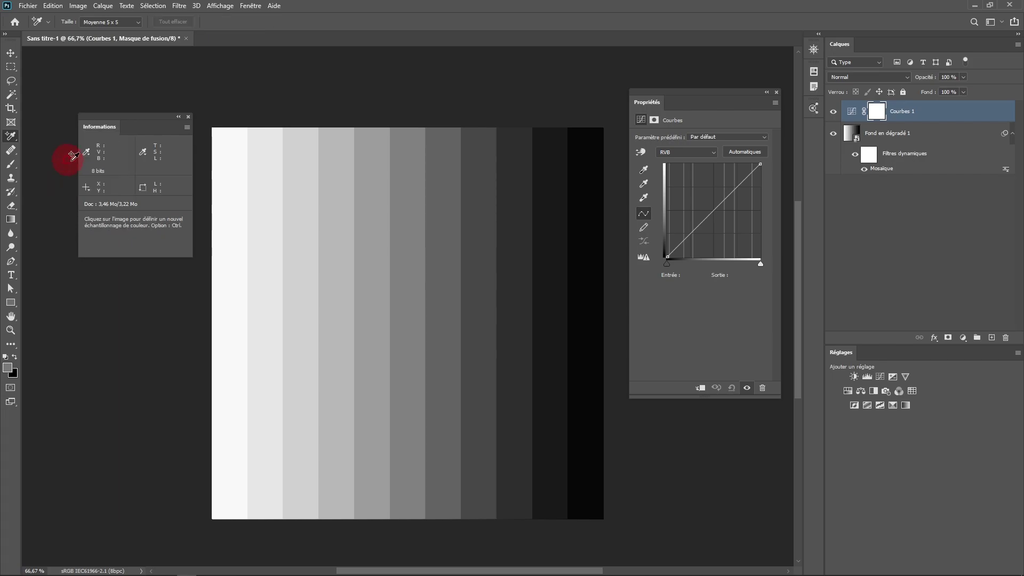
click(230, 170)
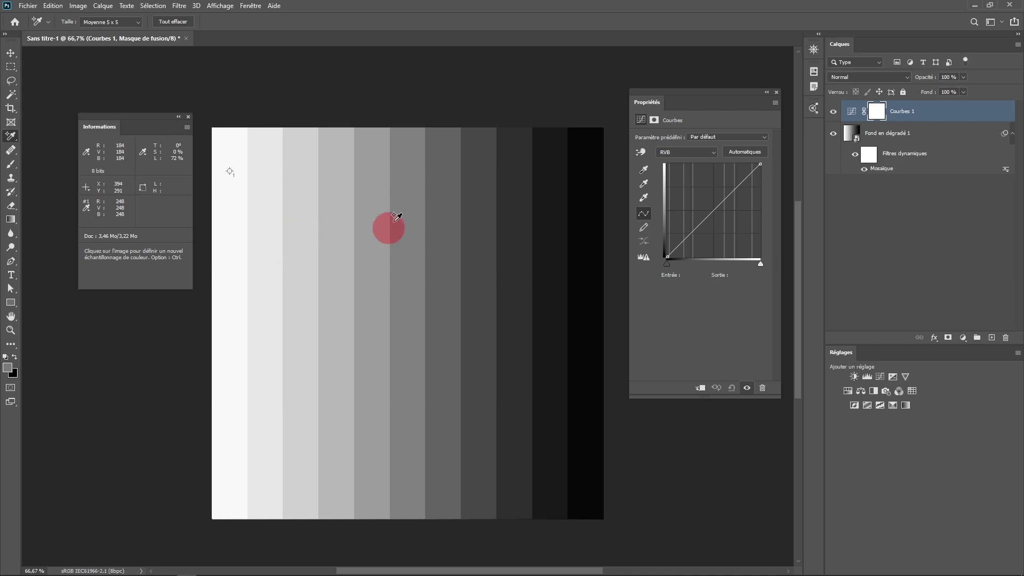
click(410, 177)
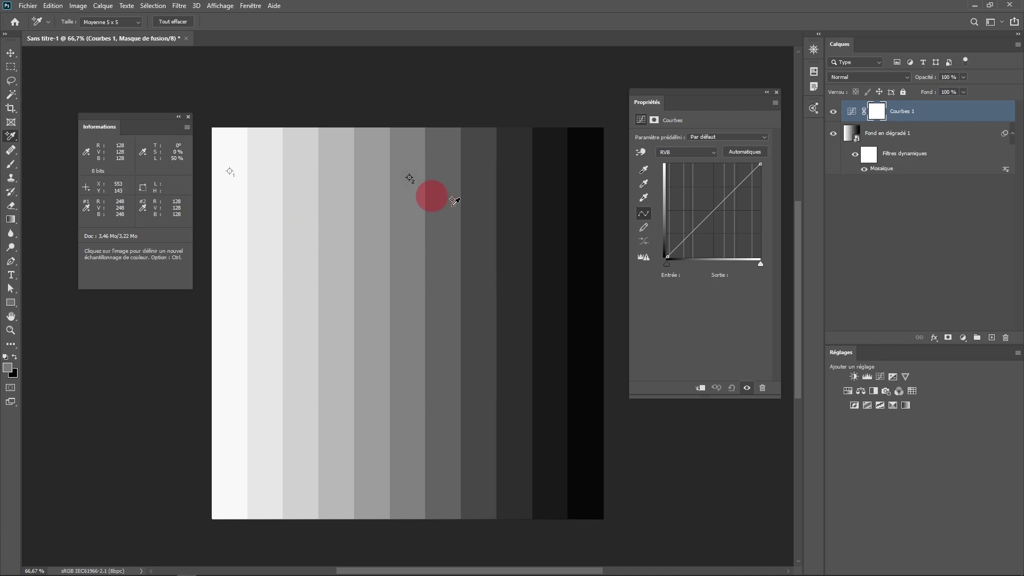
click(592, 181)
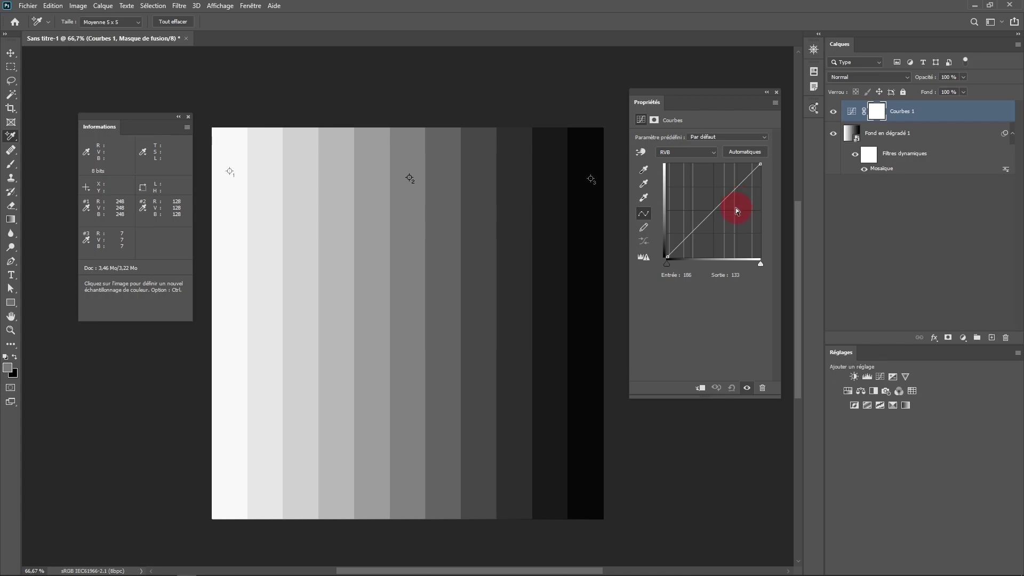
Set the Courbes black point from the darkest band and the white point from the lightest band
click(645, 172)
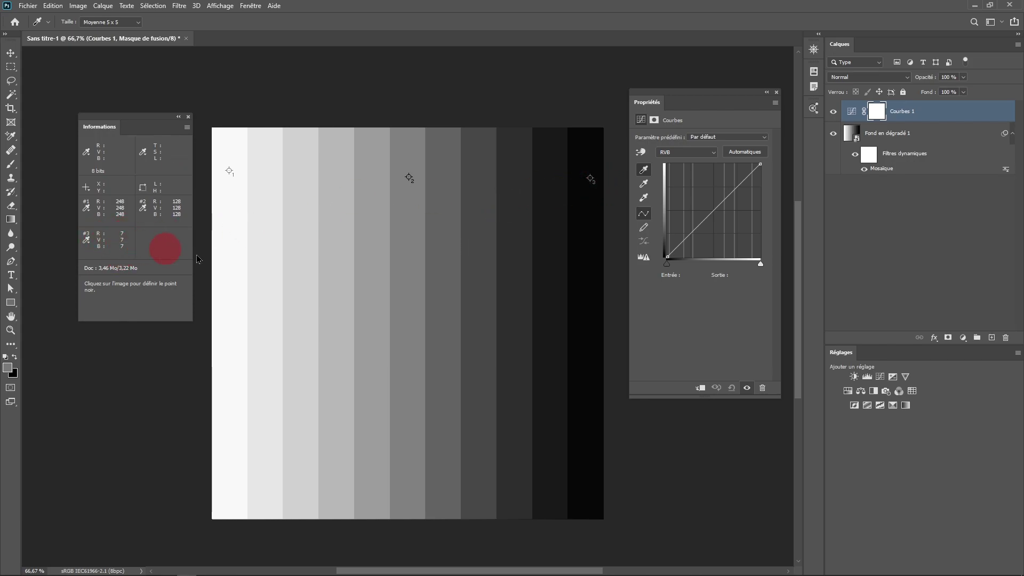
click(645, 174)
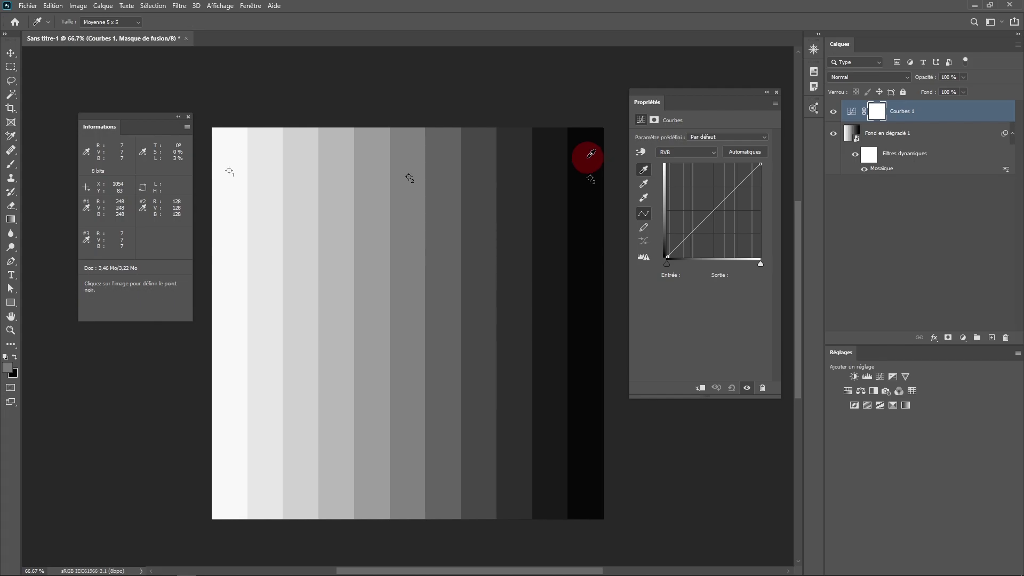
click(591, 154)
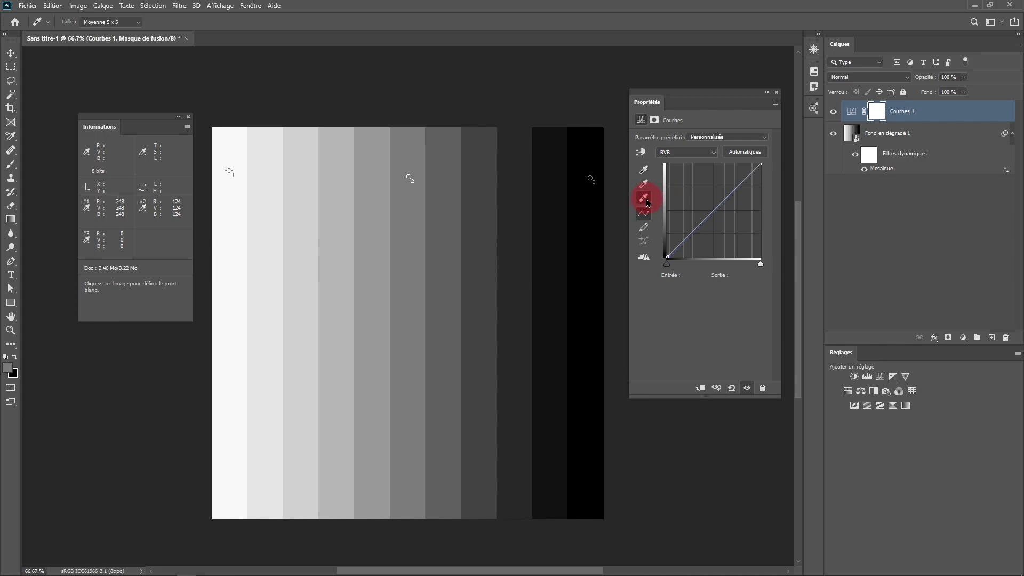
click(232, 146)
Convert the Courbes 1 and Fond en dégradé 1 layers together into one smart object named Degradés
shift+click(958, 162)
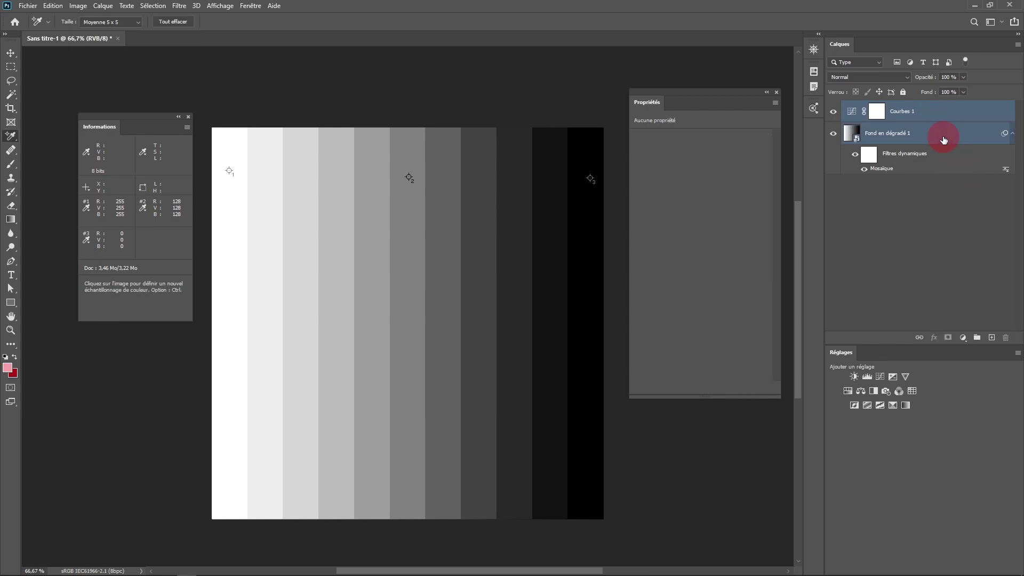
right_click(943, 140)
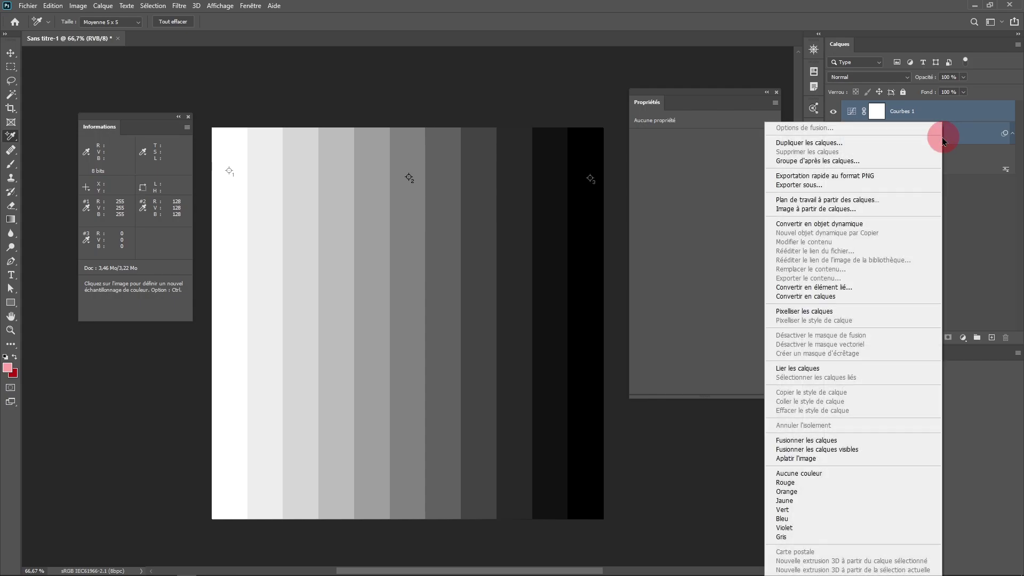
click(859, 226)
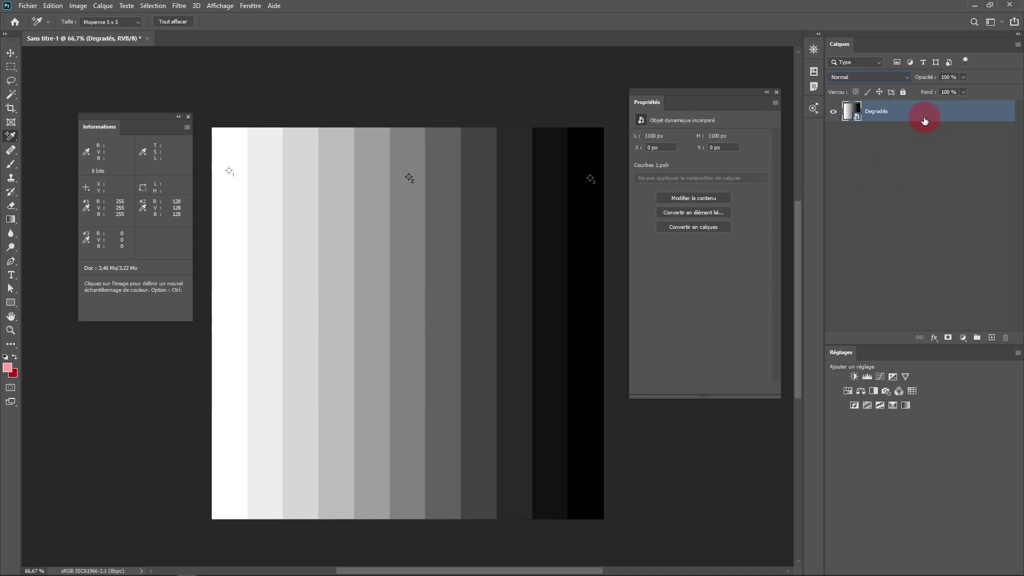
Duplicate the Degradés smart object and rotate the copy by 90° so its bands run horizontally
drag(939, 120, 994, 339)
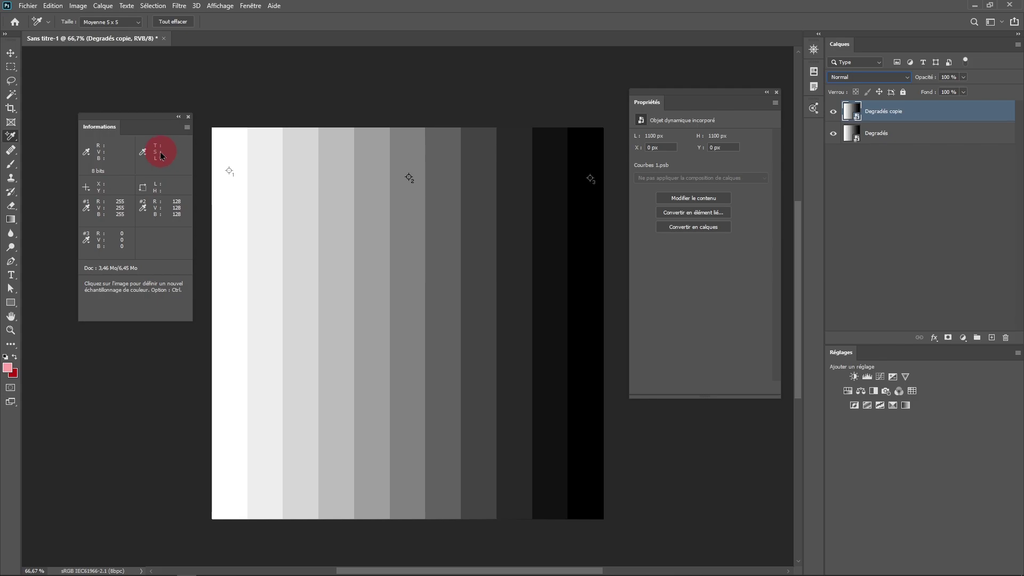
key(ctrl+t)
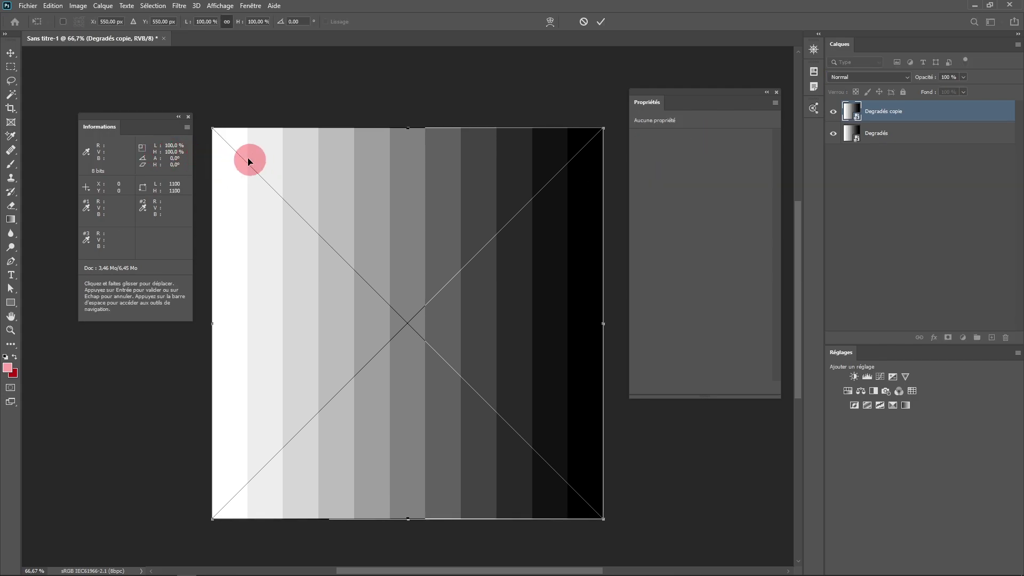
drag(208, 120, 572, 152)
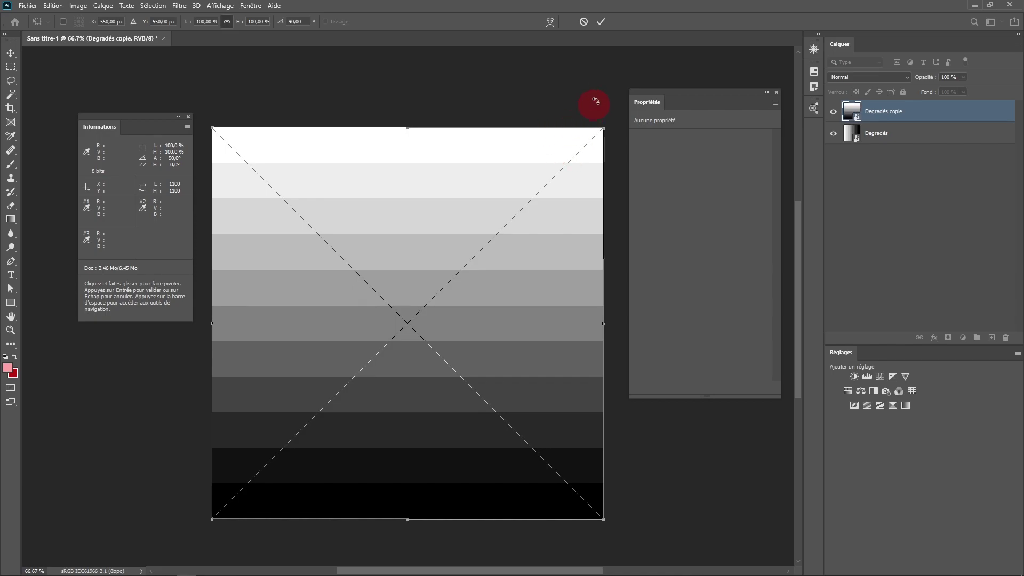
click(601, 23)
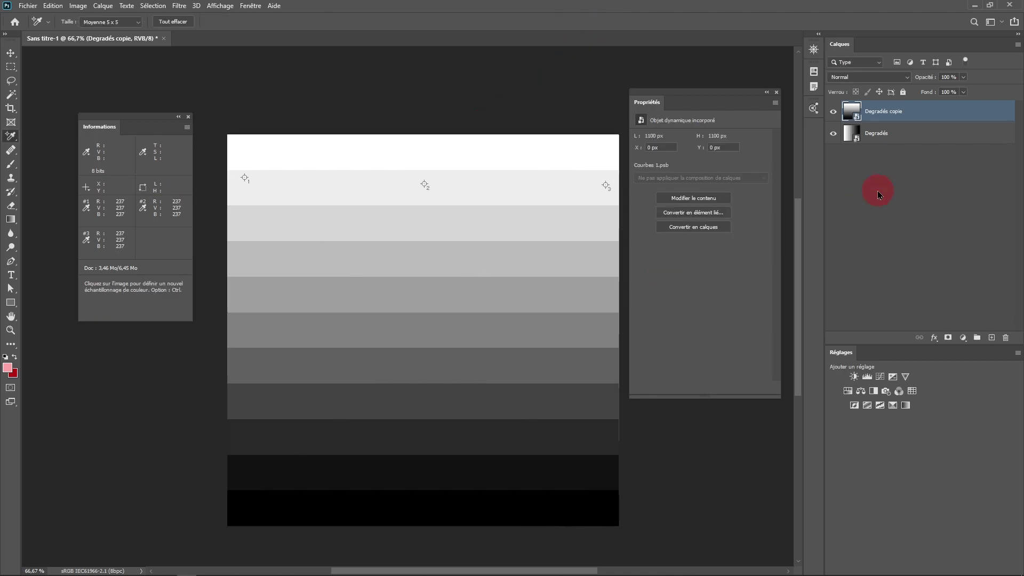
click(914, 138)
click(903, 113)
click(903, 136)
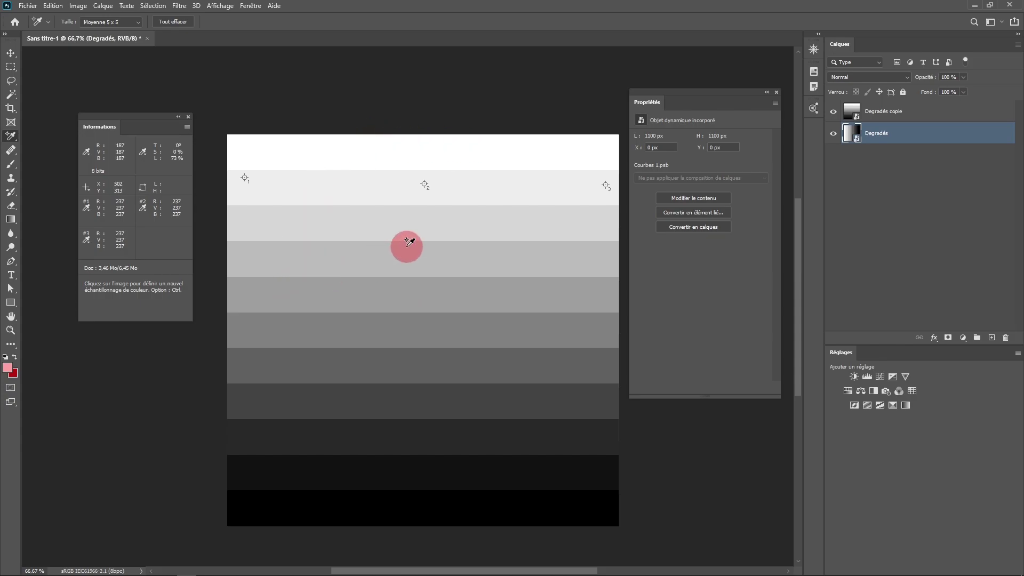
click(914, 194)
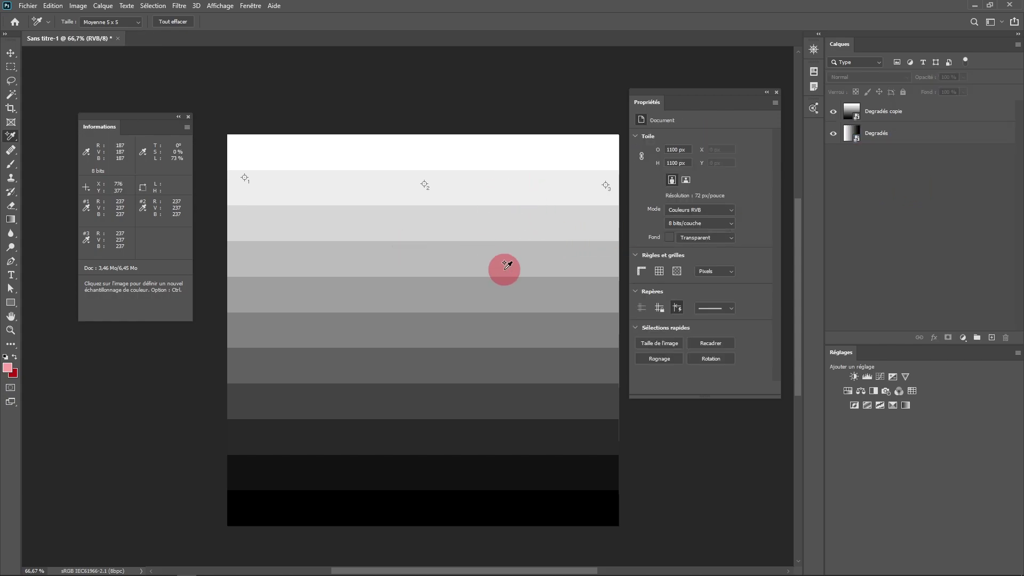
Add a pure red (ff0000) Couleur unie fill layer and move it beneath the Degradés layer
click(930, 133)
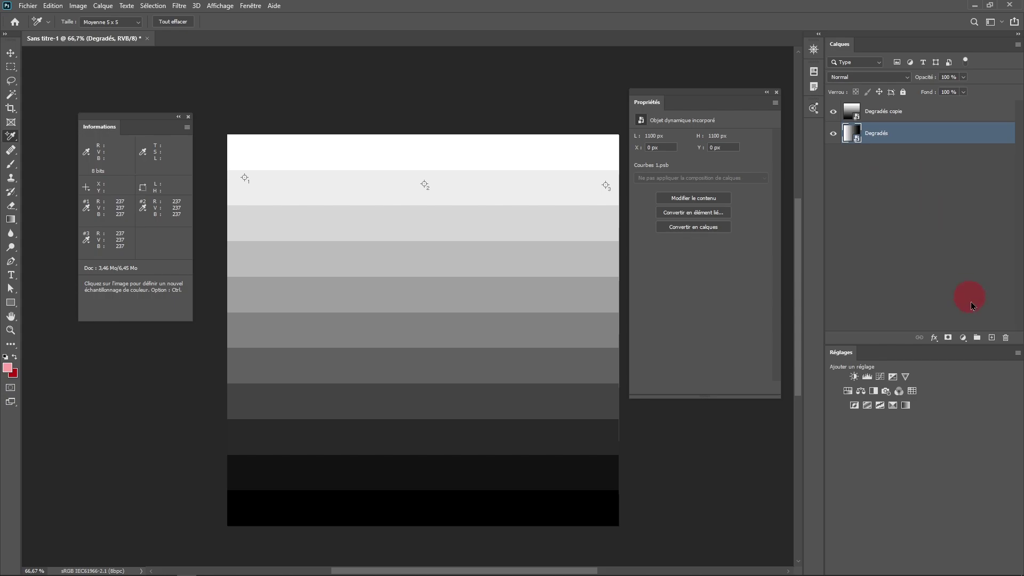
click(963, 338)
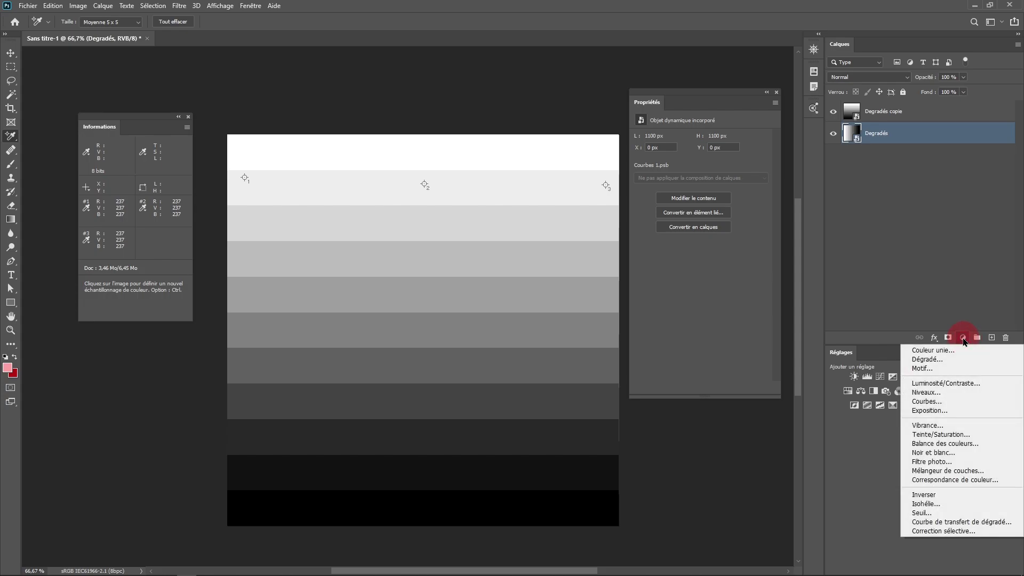
click(936, 351)
drag(599, 283, 578, 225)
drag(522, 263, 575, 223)
click(627, 352)
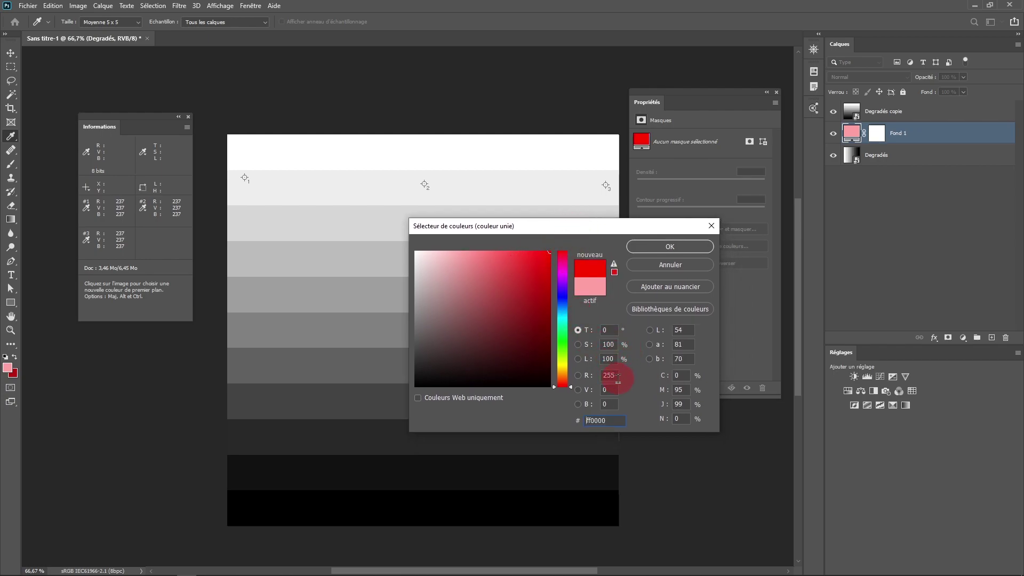
drag(615, 377, 575, 410)
click(670, 247)
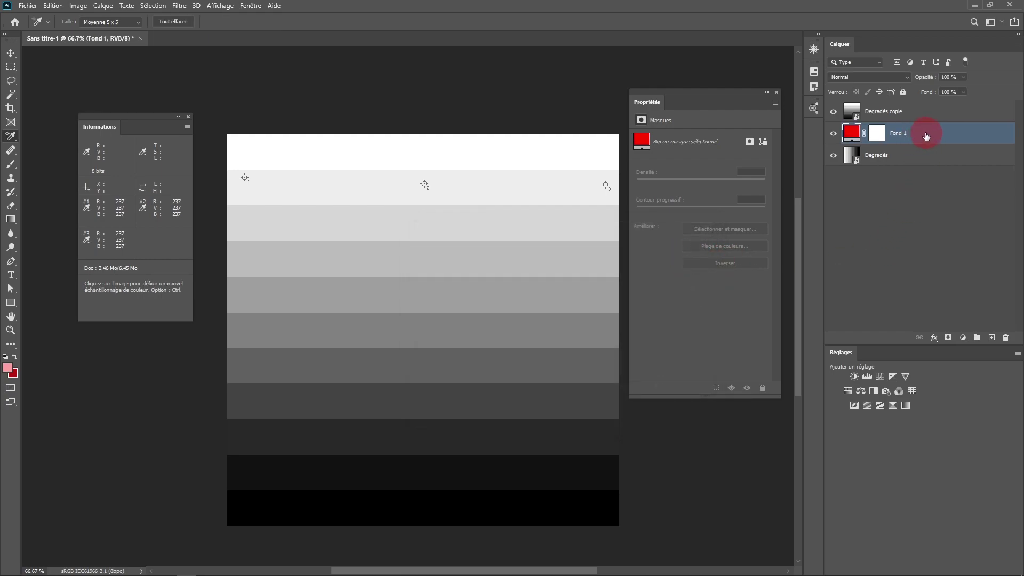
drag(915, 138, 905, 182)
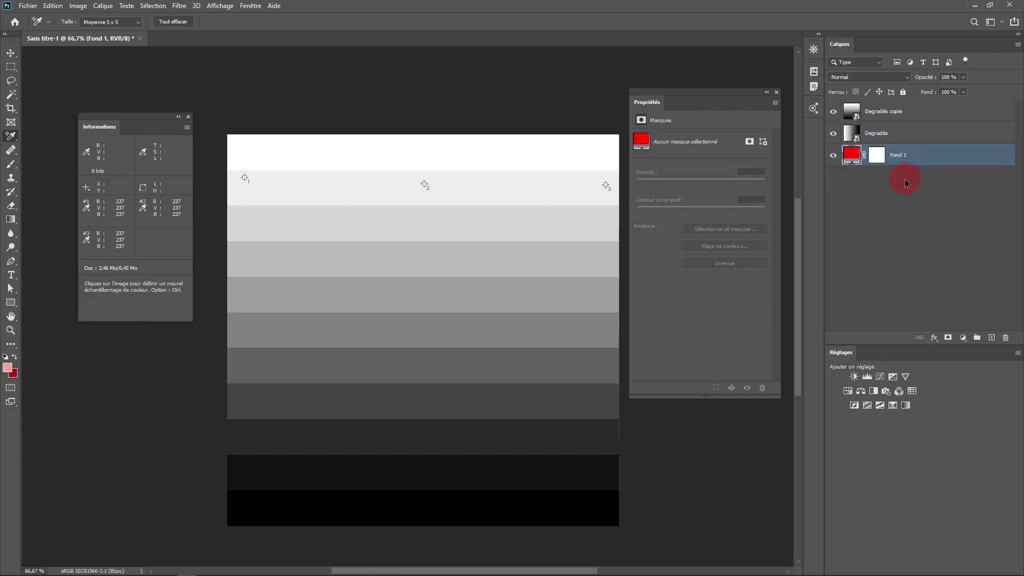
Set the blend mode of the Degradés layer to Superposition
click(913, 137)
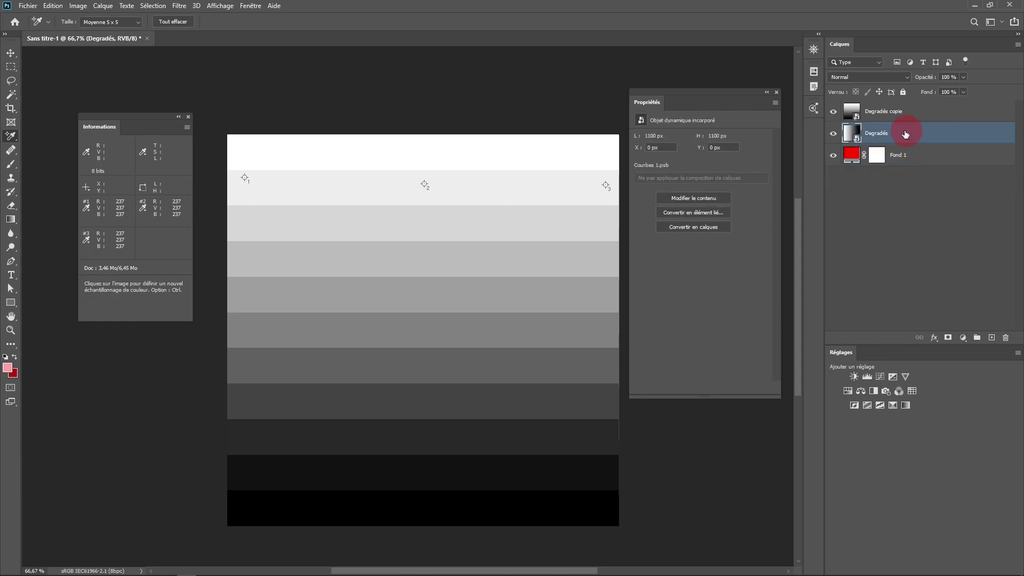
click(855, 78)
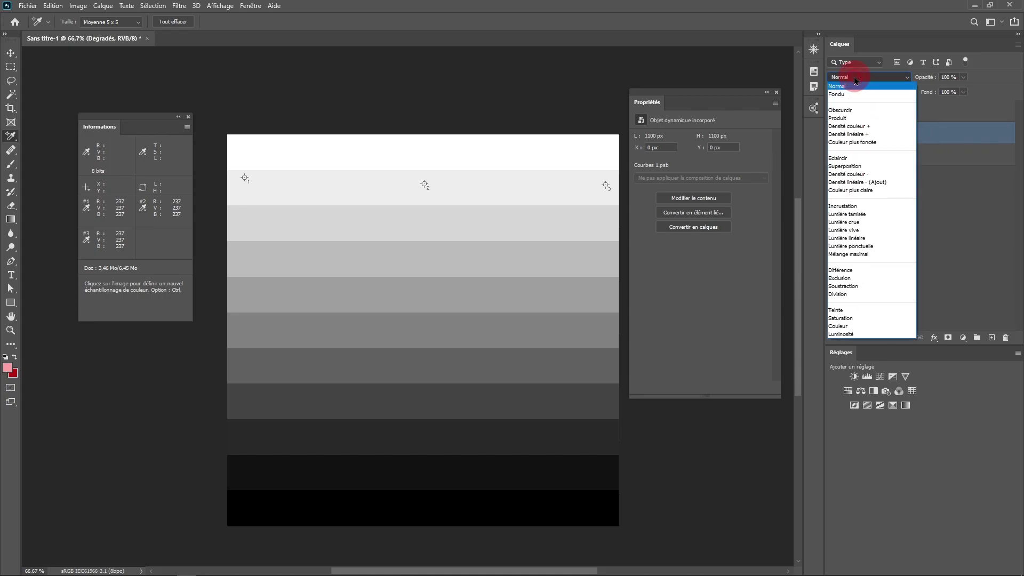
click(856, 166)
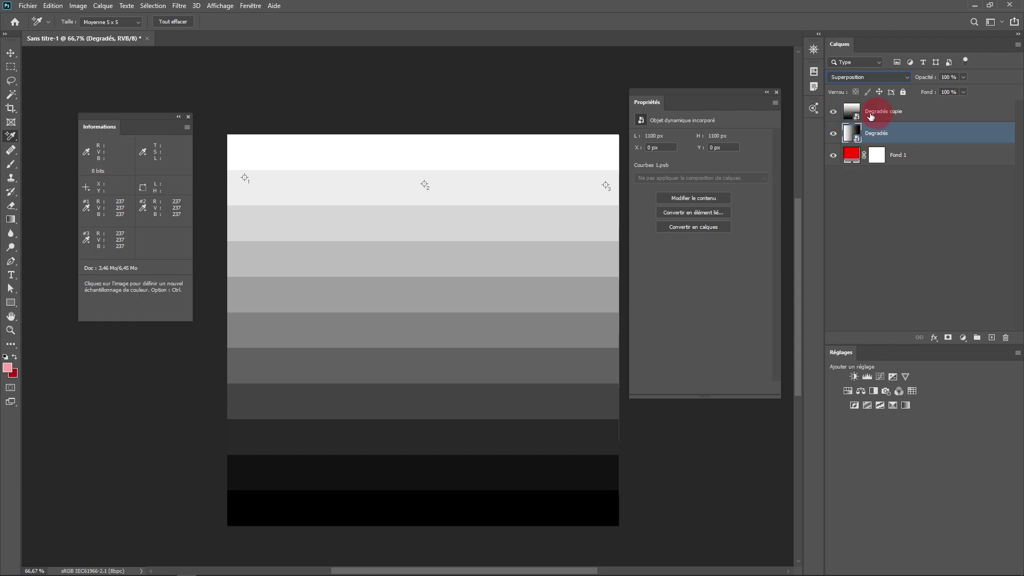
Hide the Degradés copie layer to examine the blend over the red fill, and show it again
click(832, 116)
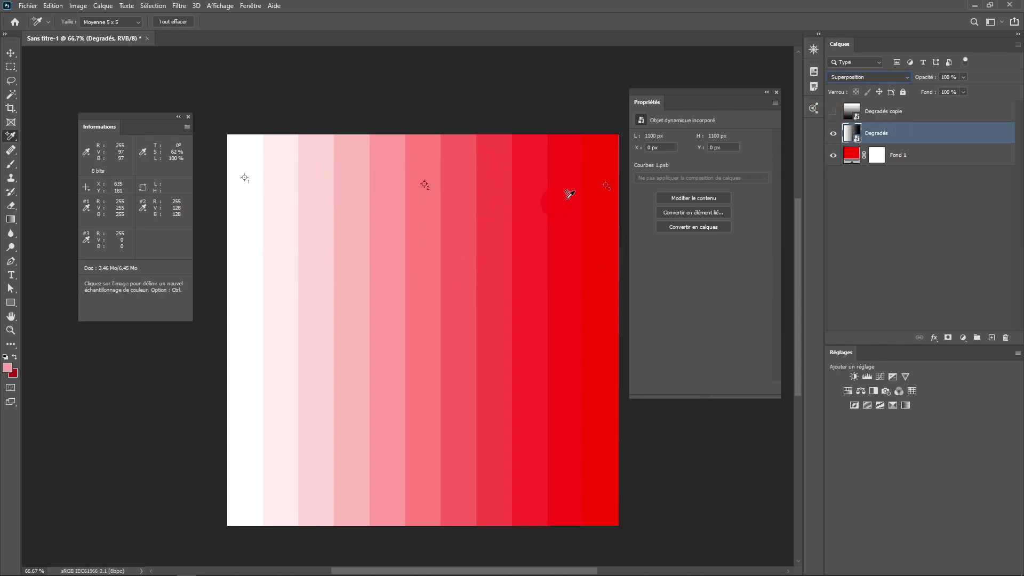
click(833, 118)
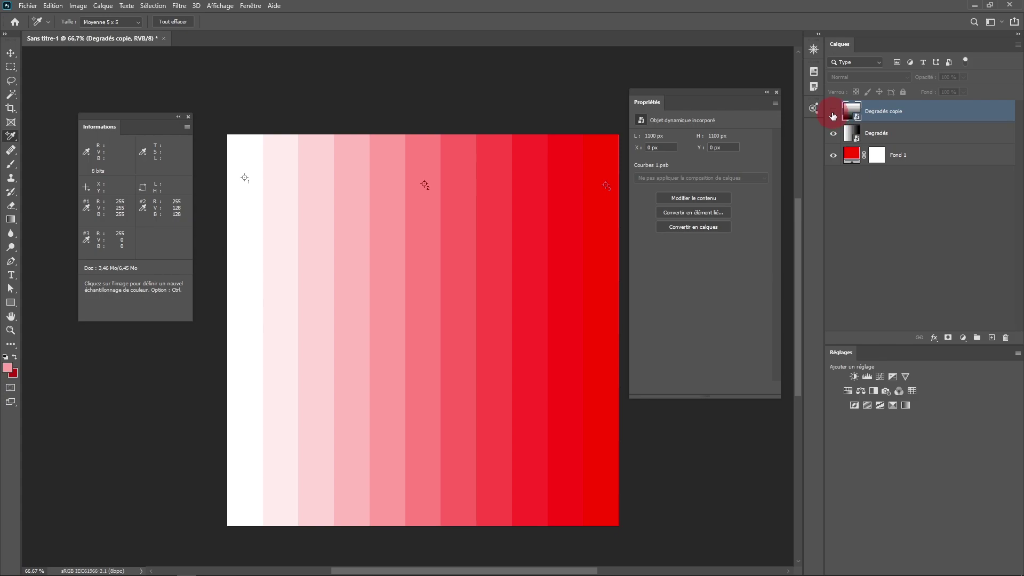
click(833, 112)
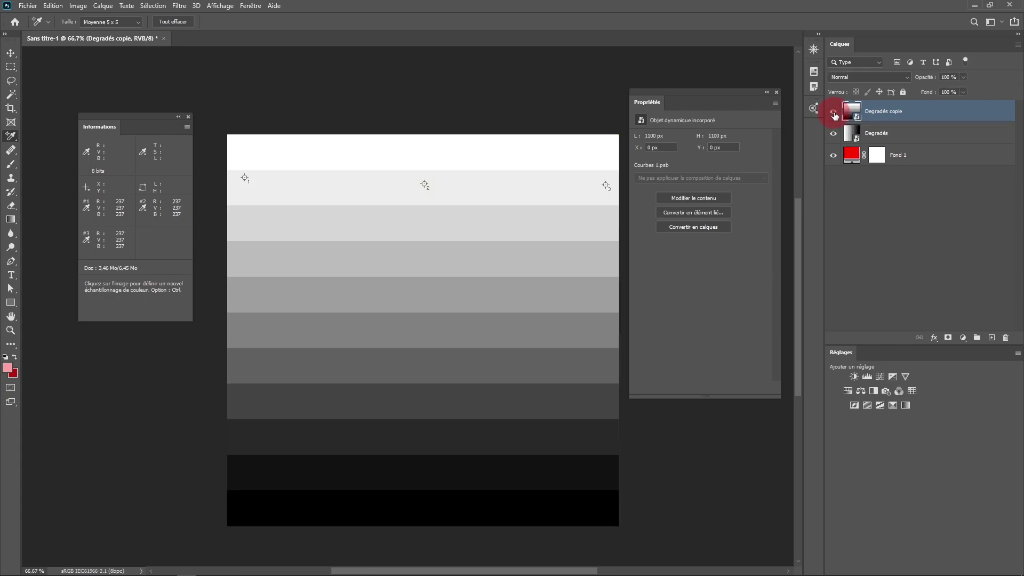
Set the blend mode of the Degradés copie layer to Produit
click(863, 77)
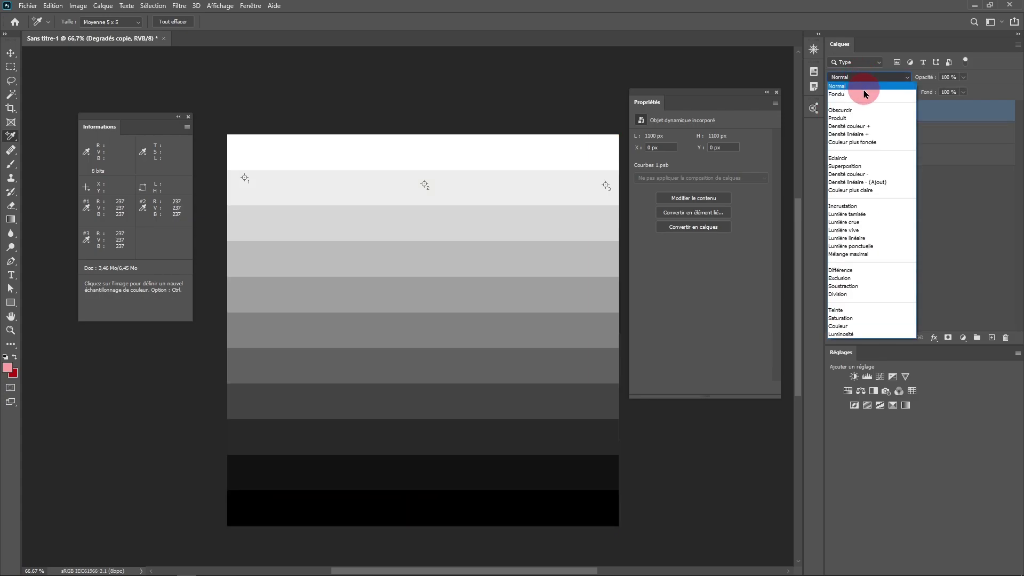
click(856, 119)
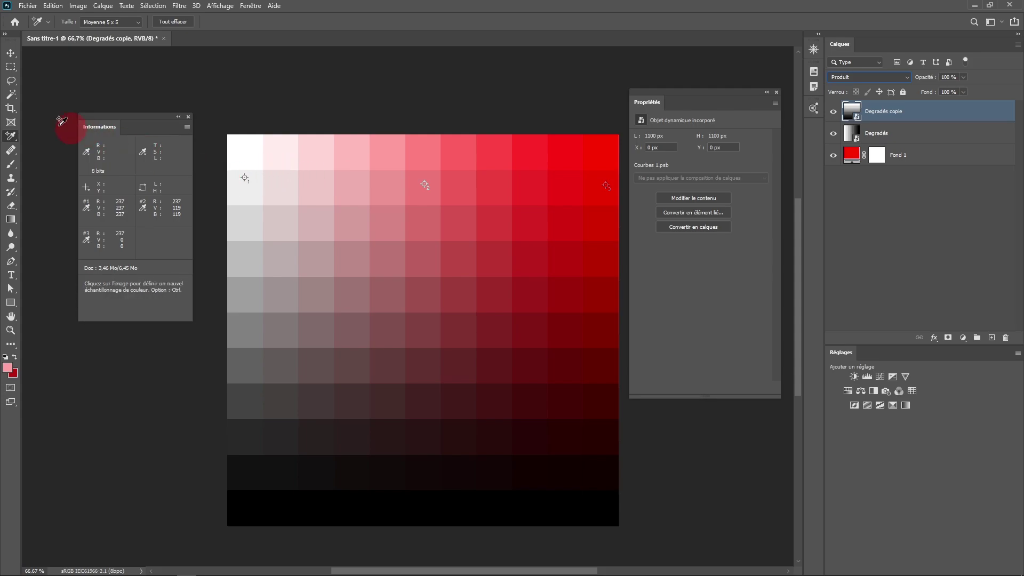
Move colour sampler 1 to the chart's top-right square and sampler 2 to the top row's middle square, then switch sampler 2's readout to TSL
right_click(11, 136)
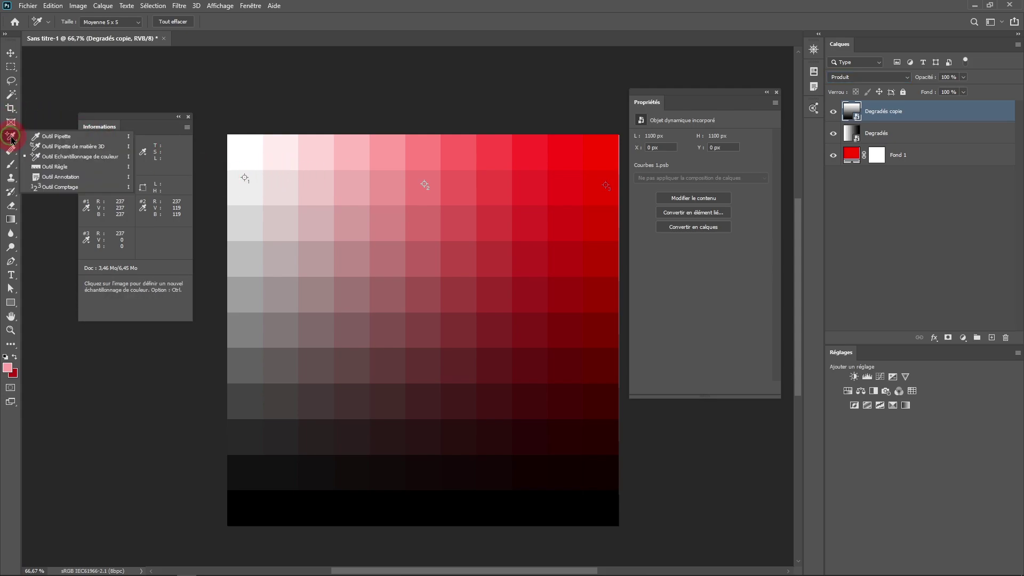
click(45, 157)
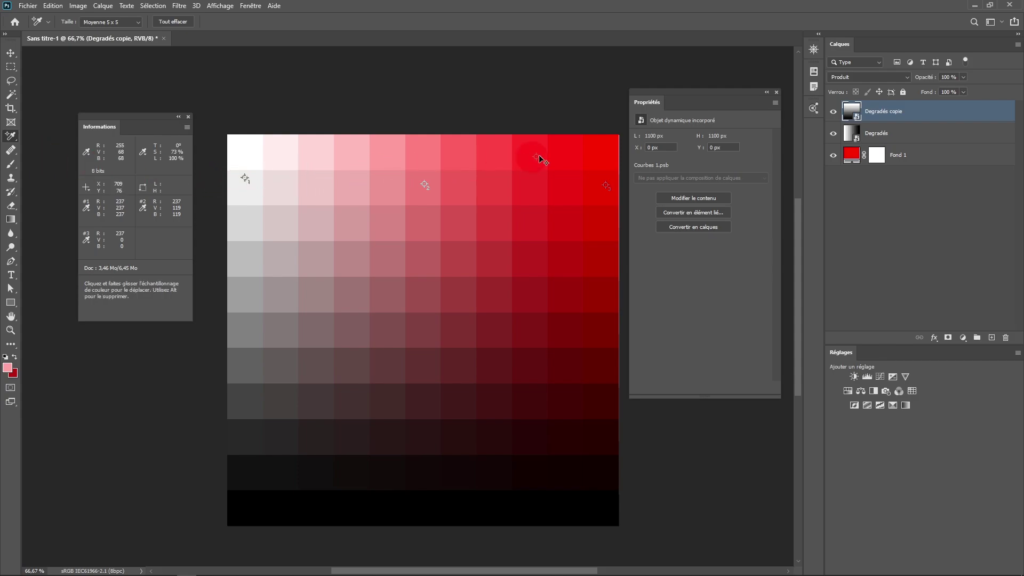
click(607, 150)
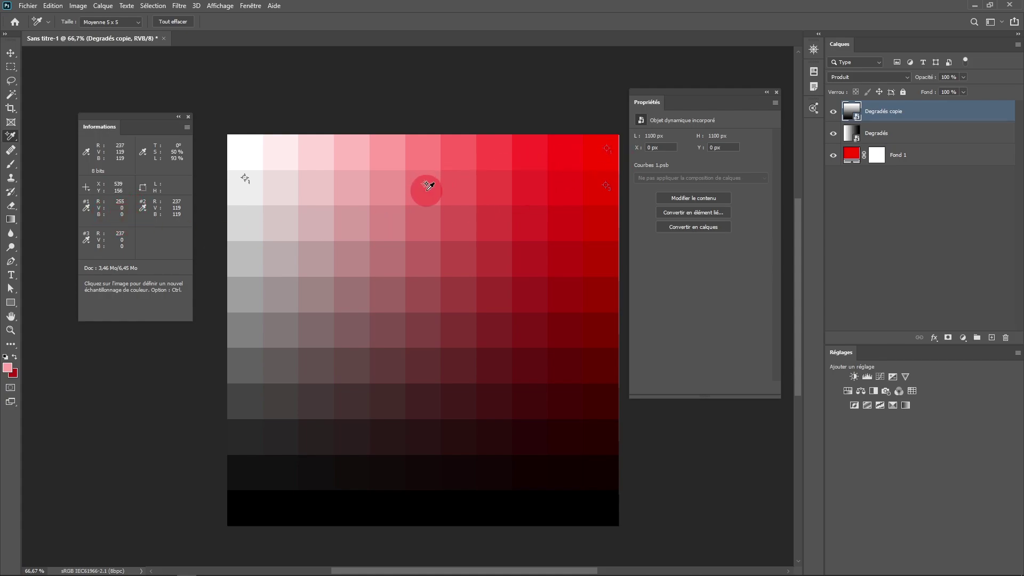
drag(425, 184, 424, 152)
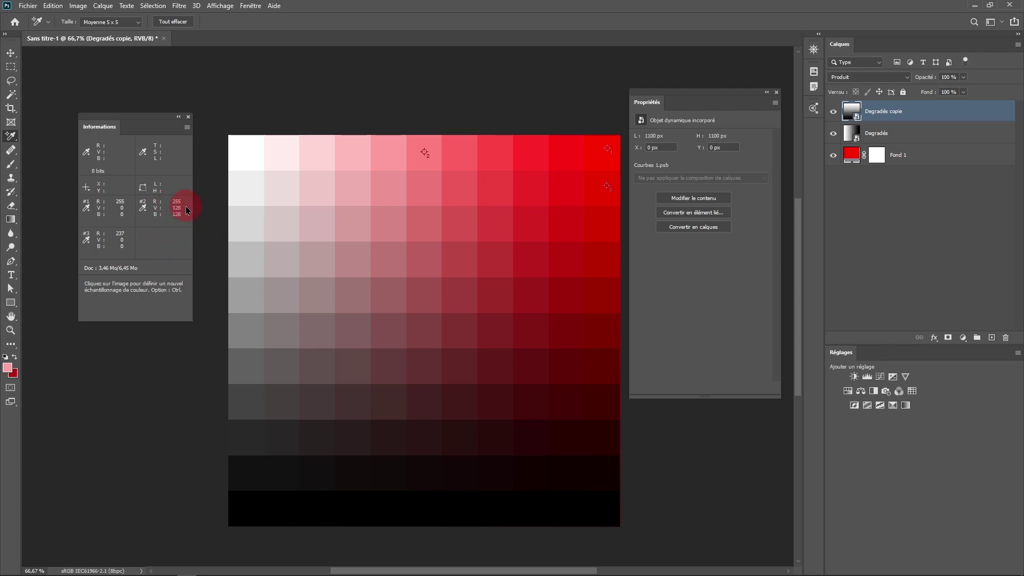
click(145, 214)
click(170, 267)
Show the Couleur panel, switch it to Roue chromatique, then collapse it and place it just above the chart
click(251, 6)
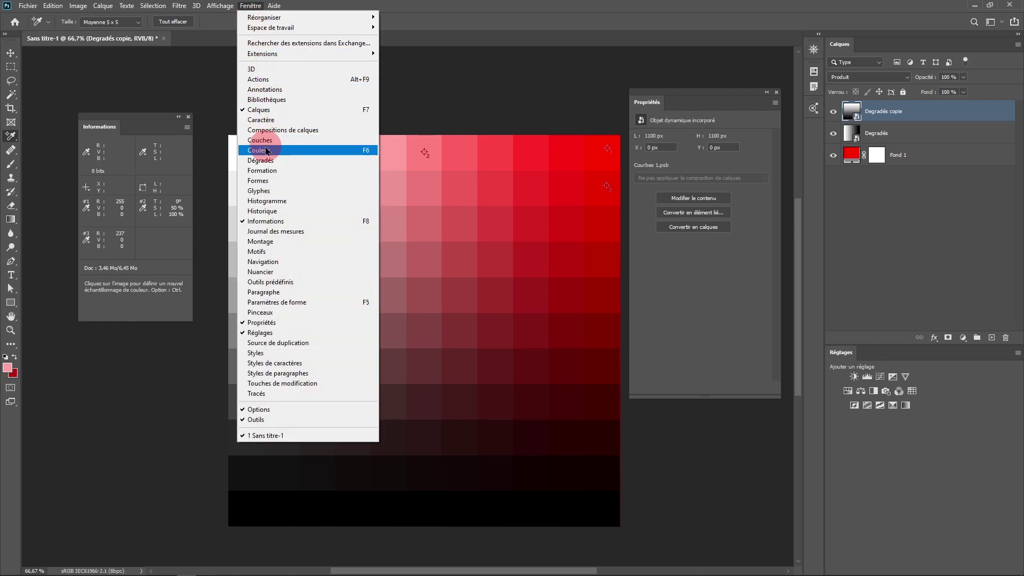
click(267, 152)
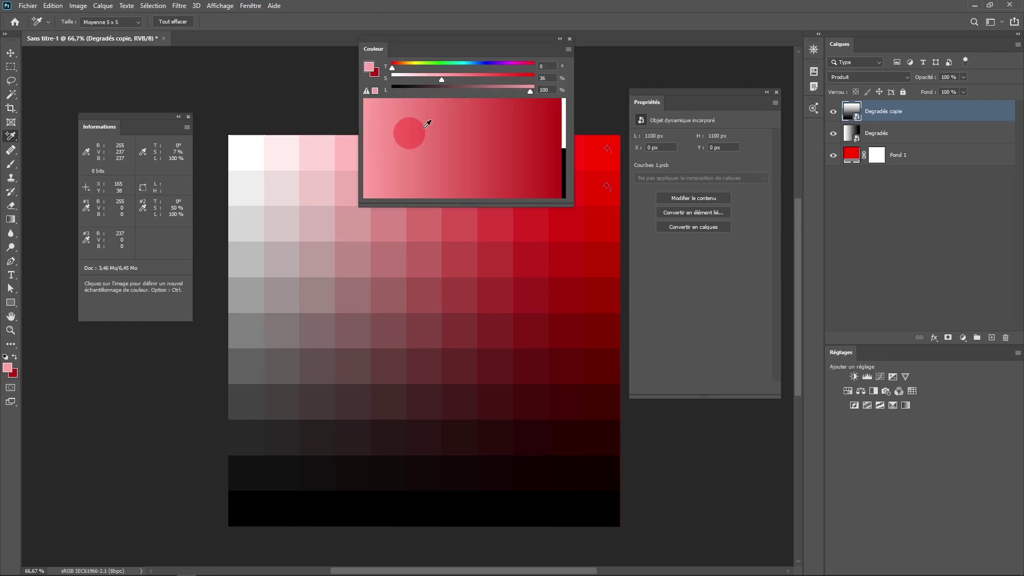
click(569, 50)
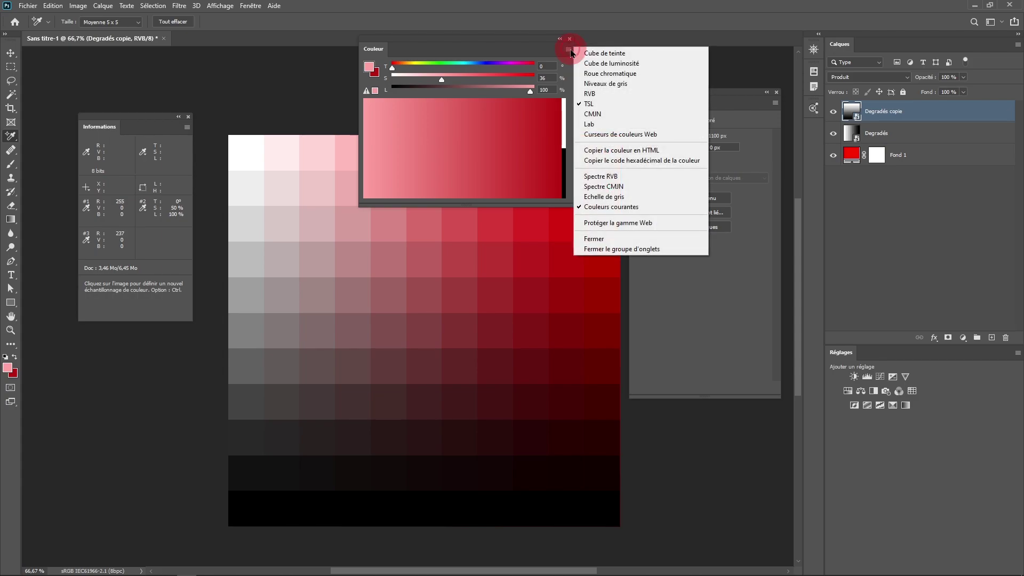
click(613, 73)
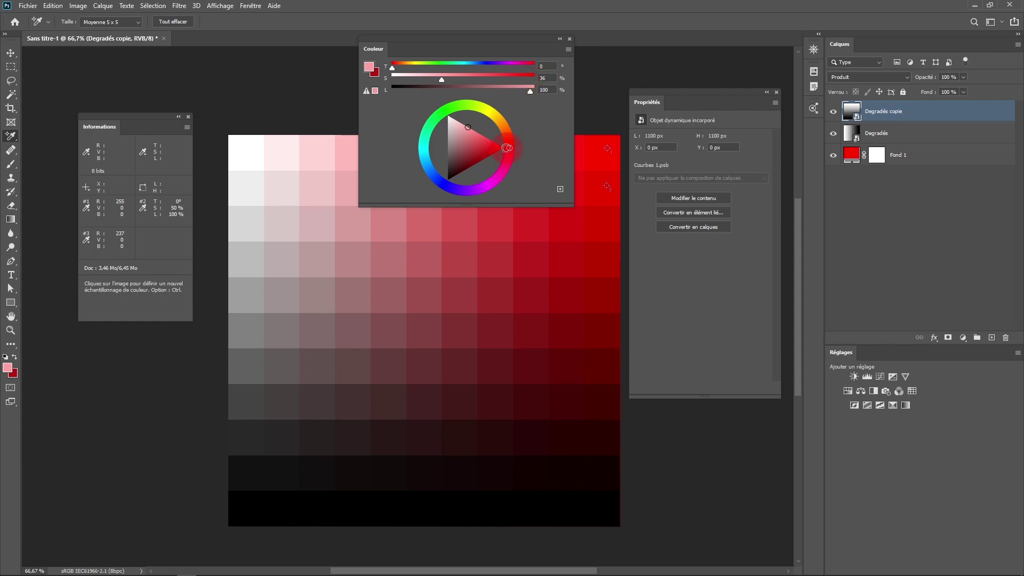
click(560, 38)
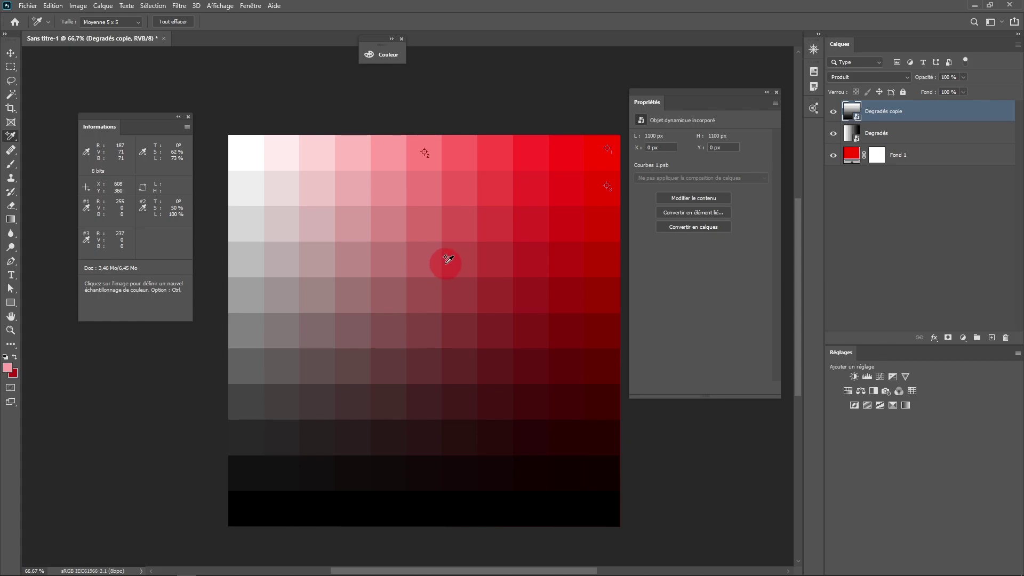
drag(380, 45, 377, 65)
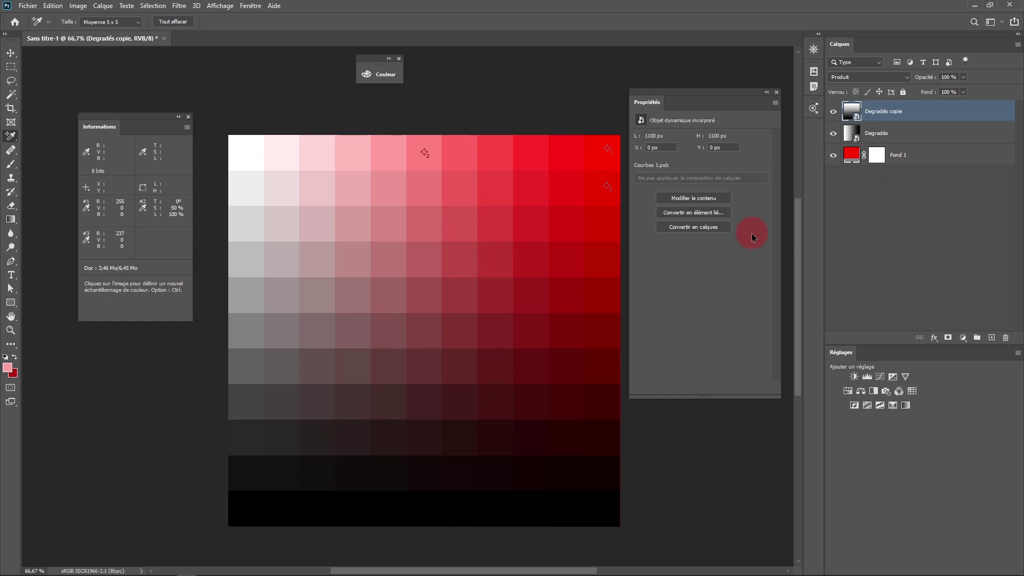
Open the Fond 1 layer's fill colour and set its hue to 60°, keeping the chart uncovered by the colour picker
double_click(854, 156)
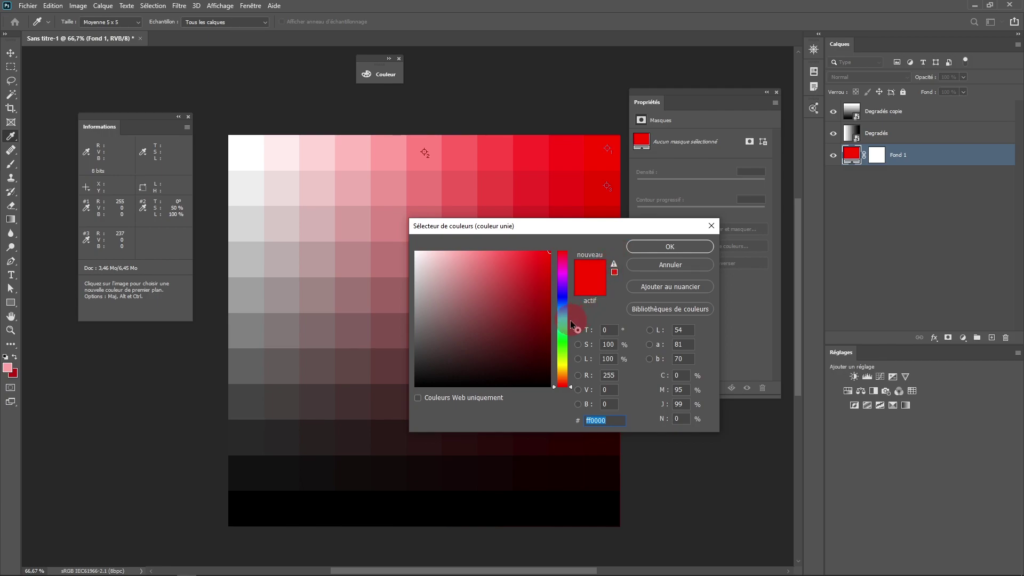
click(579, 330)
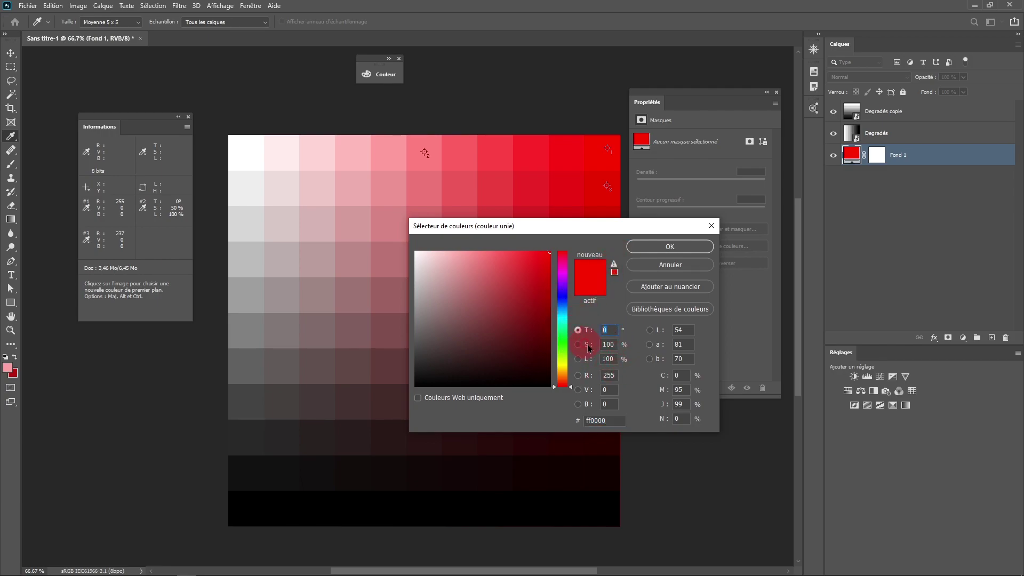
text(60)
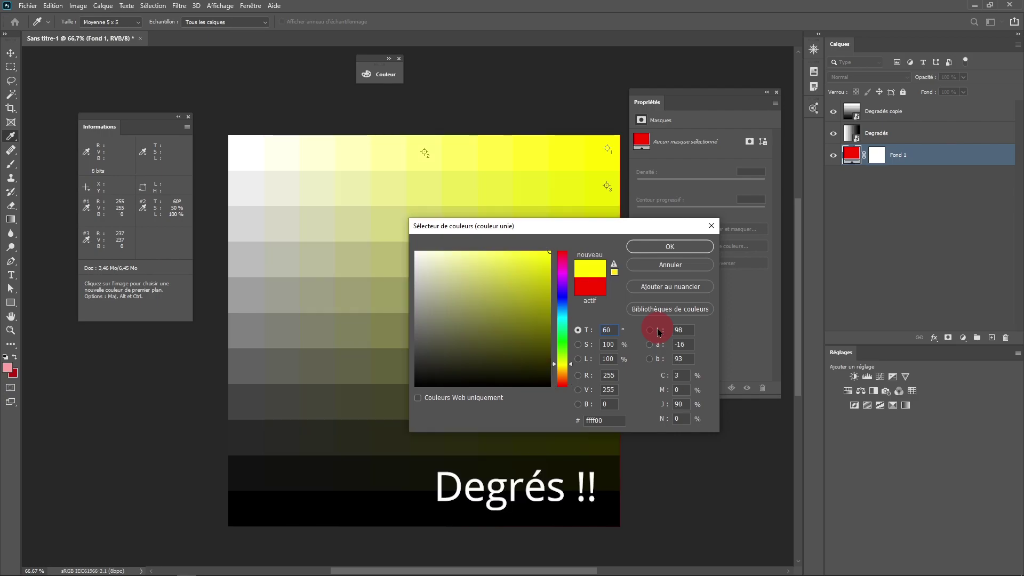
drag(600, 229, 829, 265)
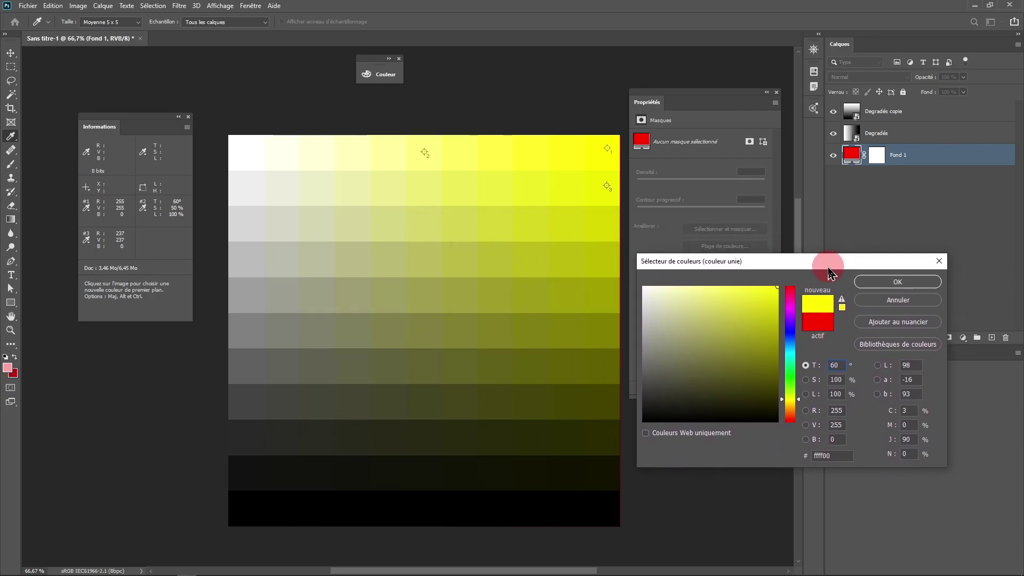
click(807, 367)
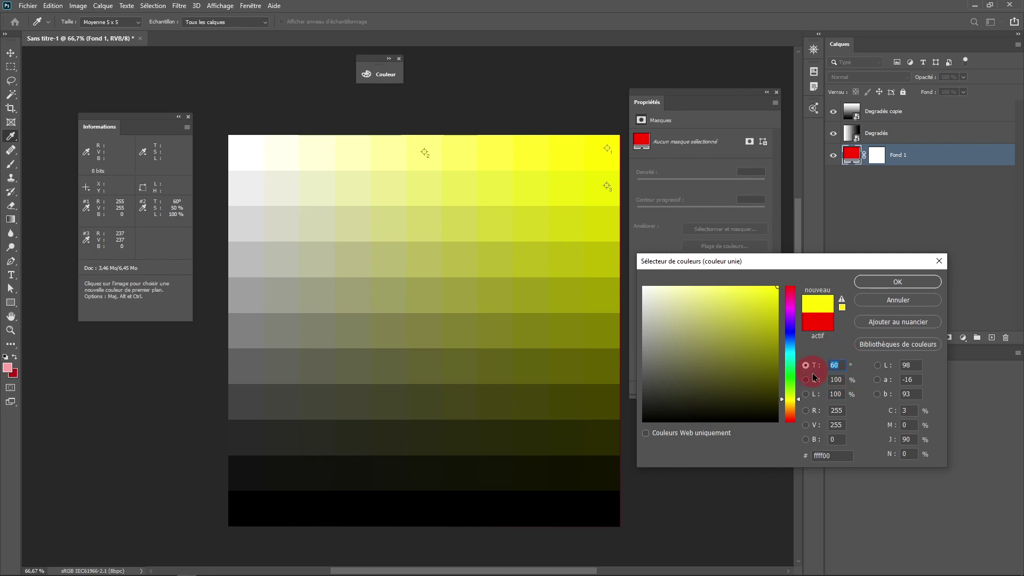
Set the Fond 1 fill to magenta with R 255, V 0 and B 255, and select the Degradés copie layer
click(841, 411)
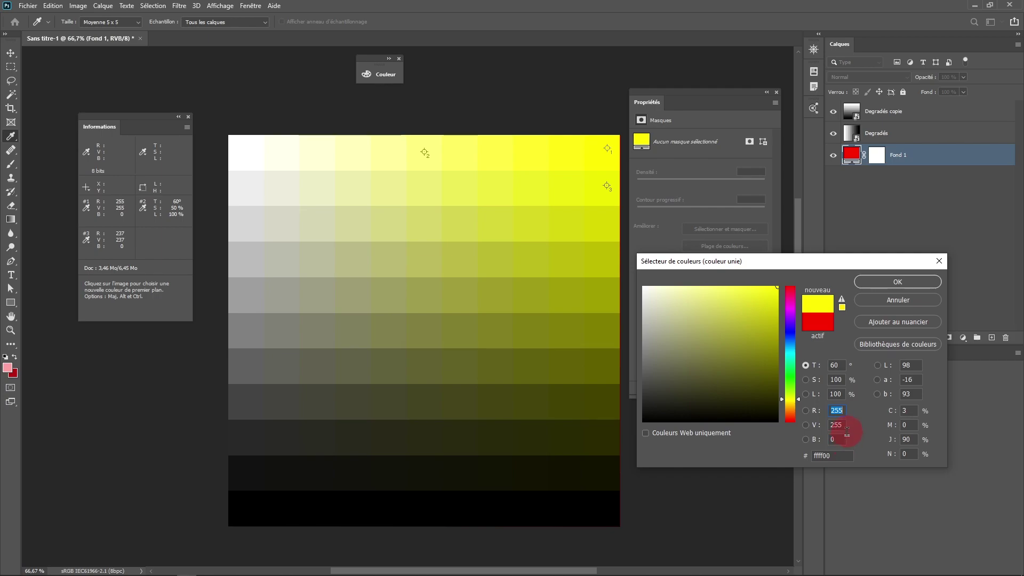
drag(845, 427, 803, 438)
text(0)
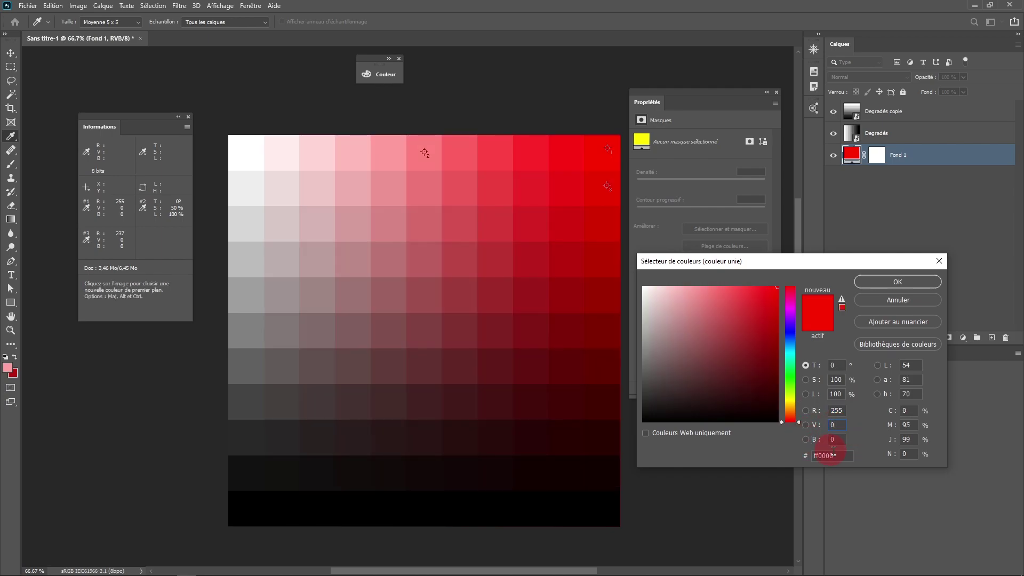
key(Tab)
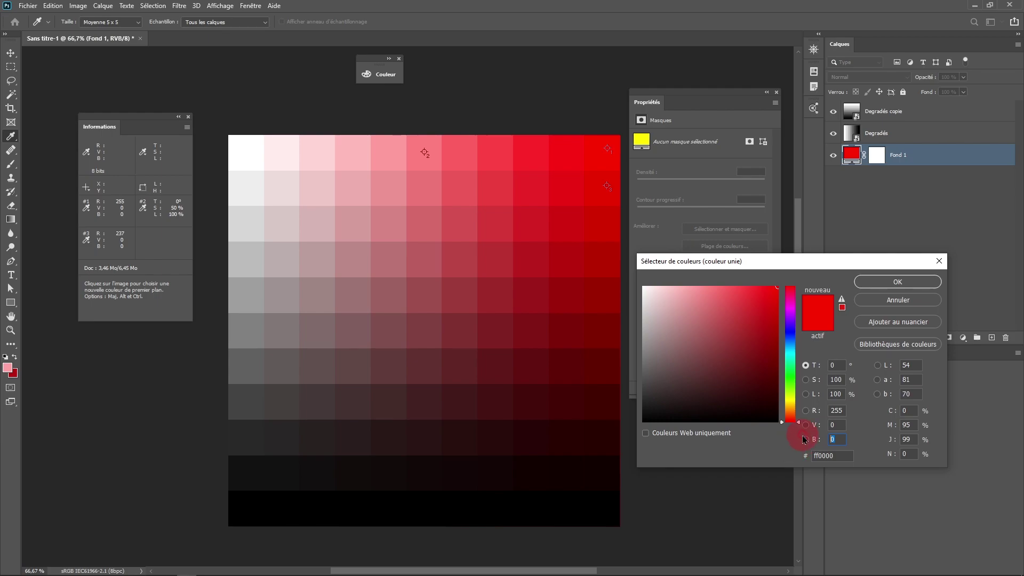
text(255)
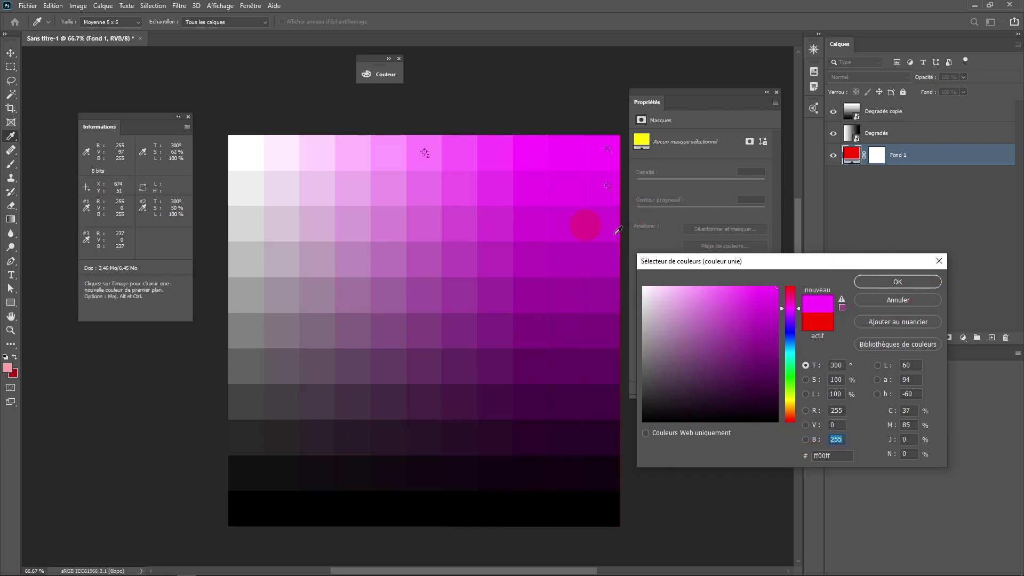
click(898, 282)
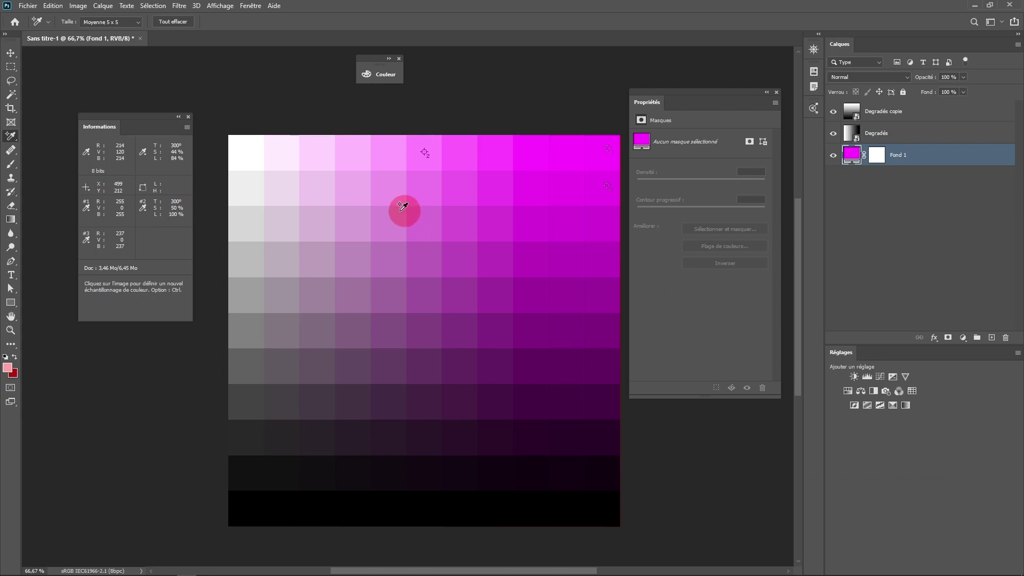
click(931, 109)
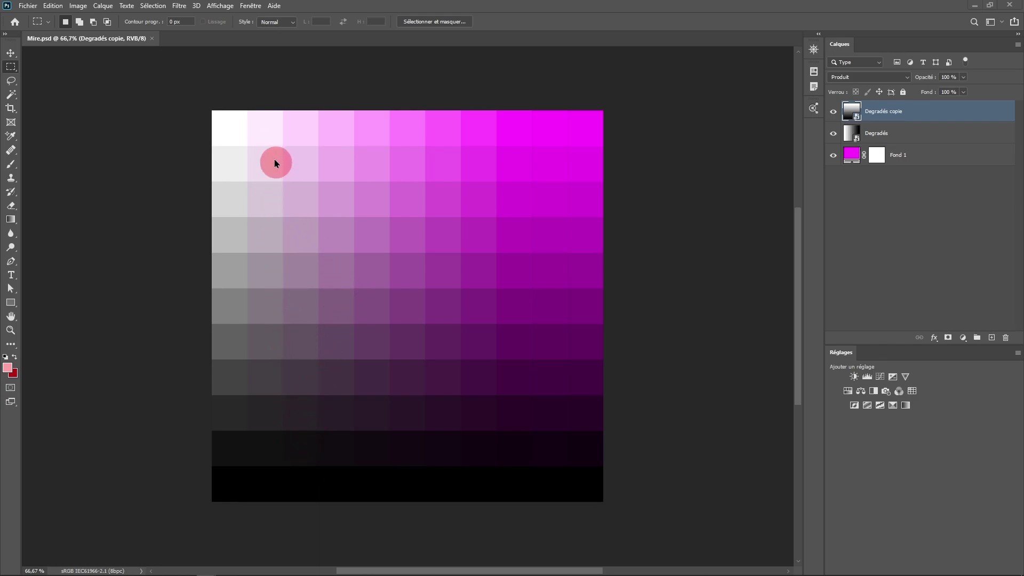
click(7, 367)
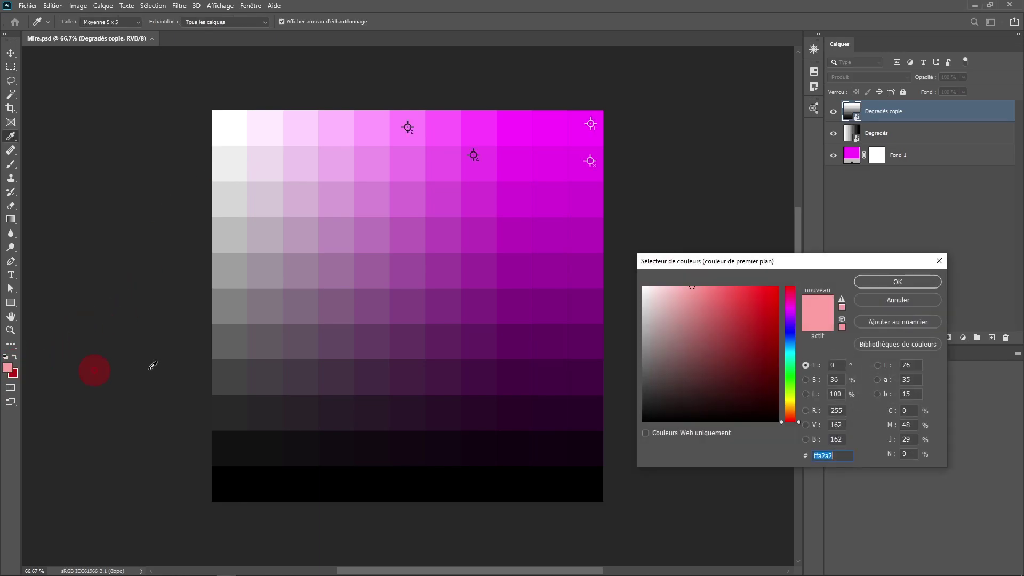
drag(695, 274, 672, 215)
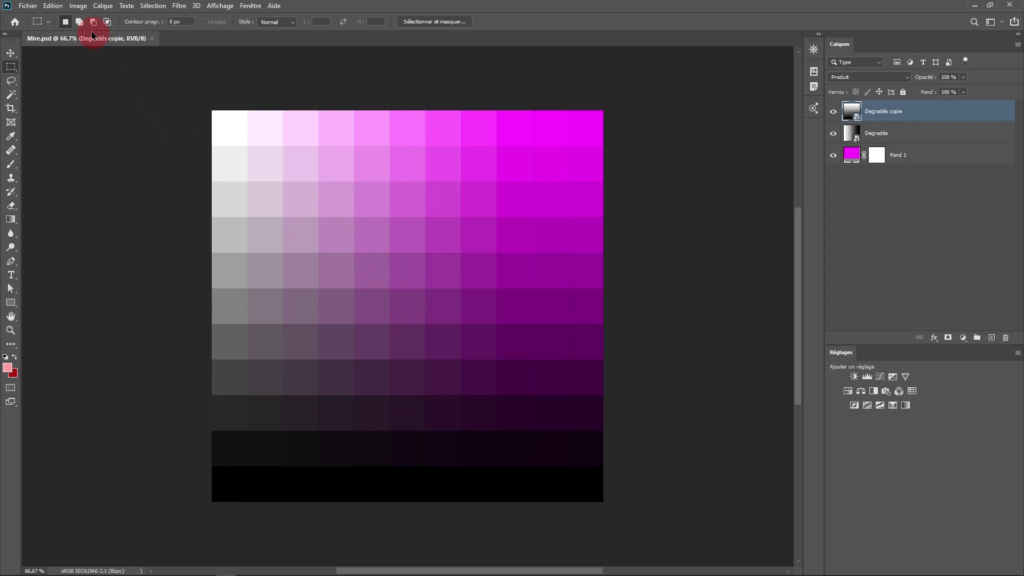
Extend the canvas to the right of the chart to three times its width, using Relative sizing anchored at the middle left
click(78, 6)
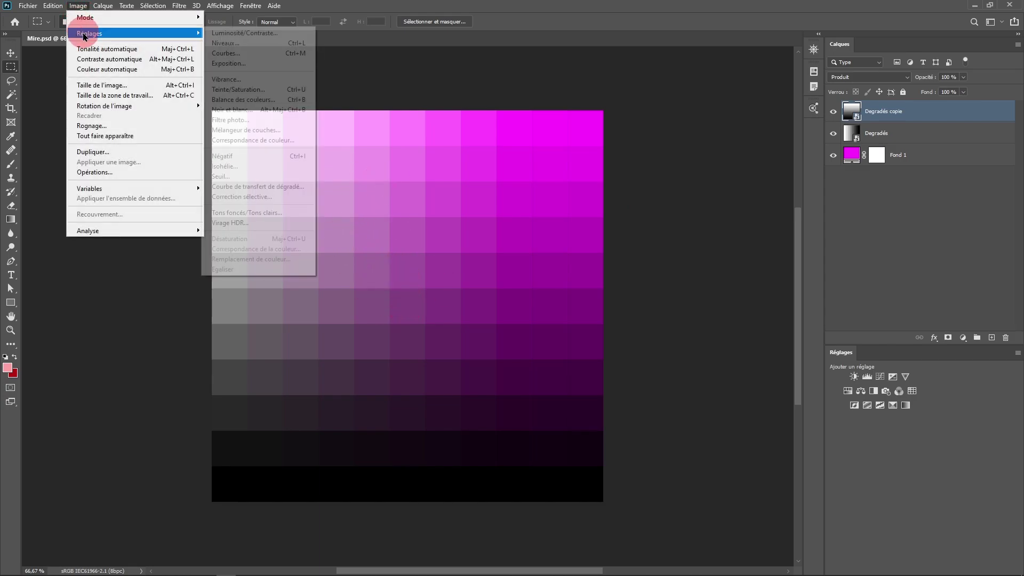
click(90, 98)
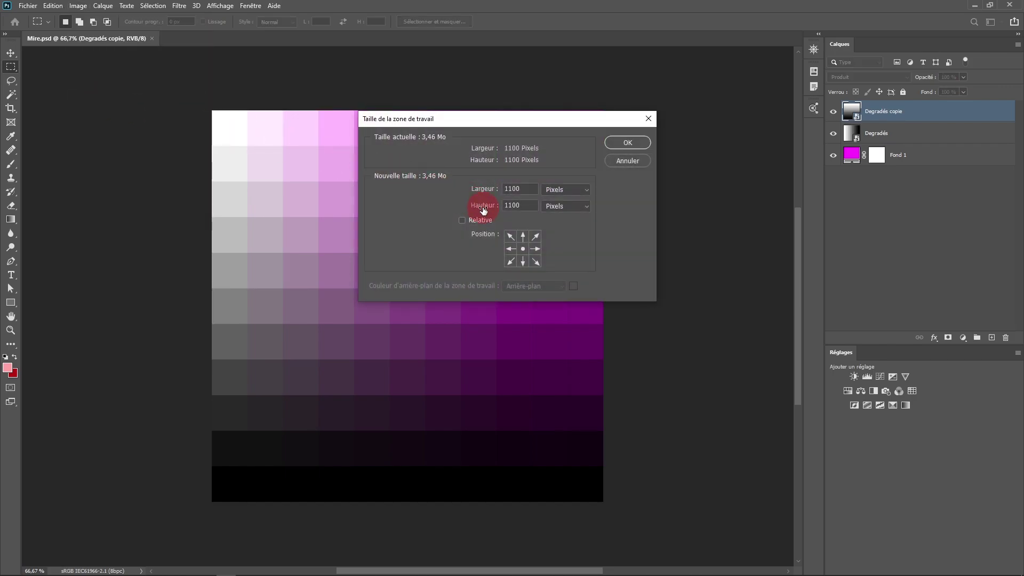
click(465, 222)
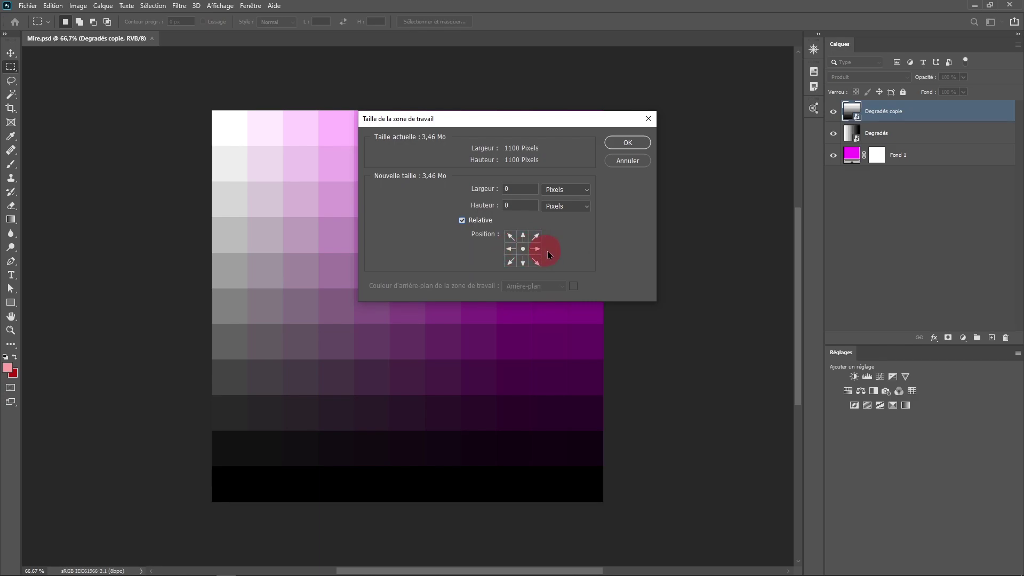
click(511, 249)
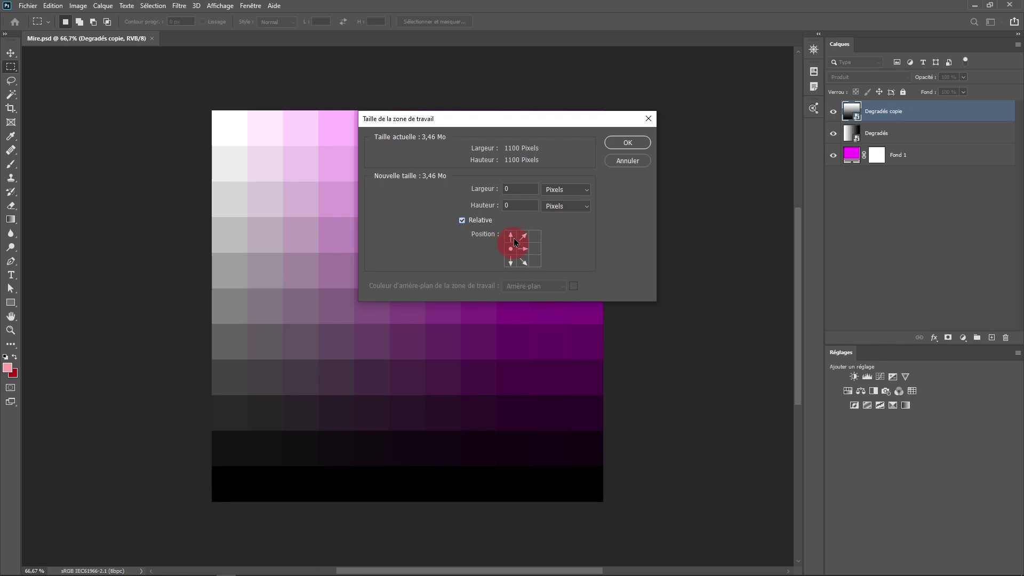
drag(518, 191, 472, 192)
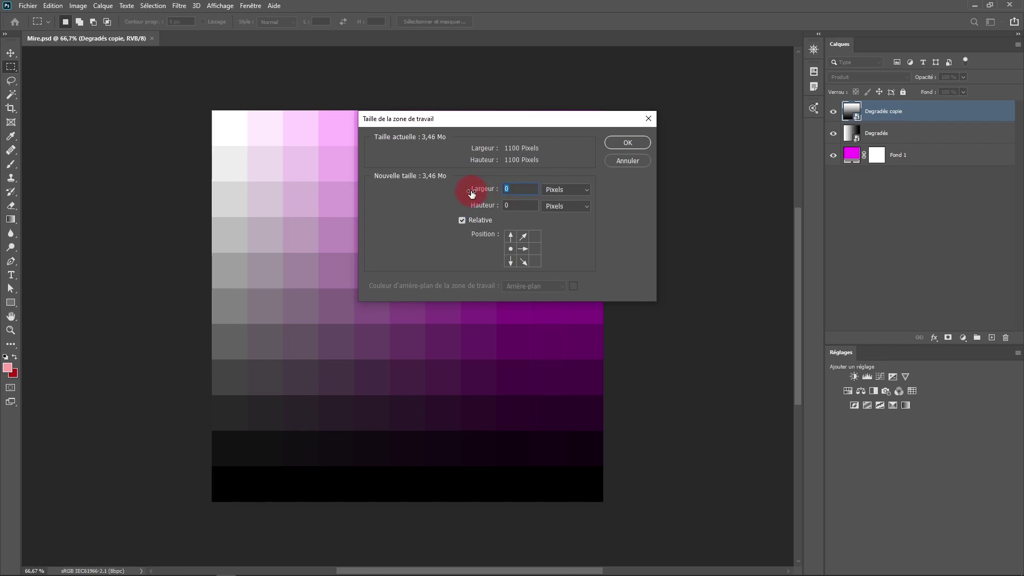
text(1)
click(627, 143)
key(ctrl+minus)
key(ctrl+minus)
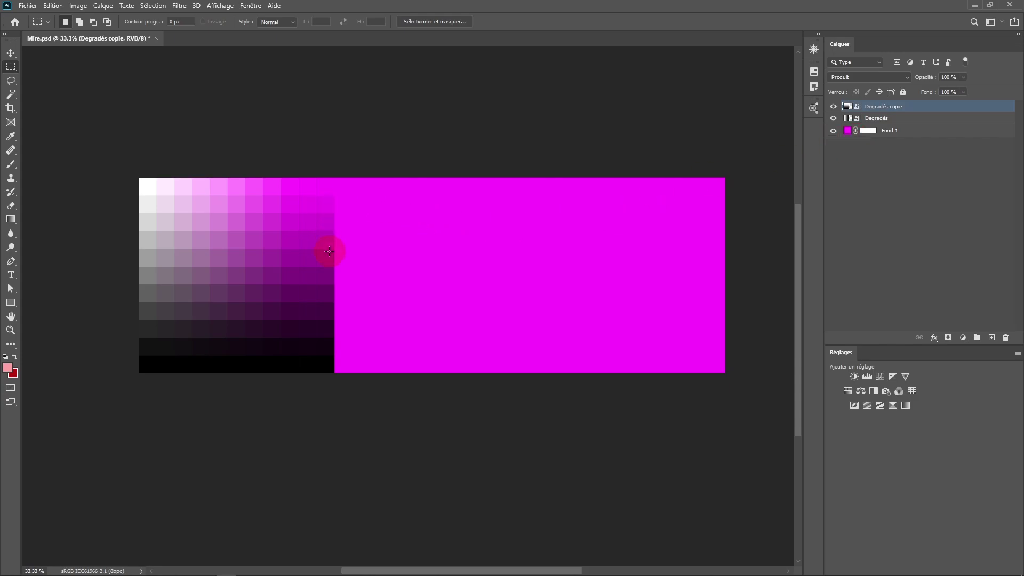
Switch to the Rectangle shape tool and set its fill colour to a saturated red
click(10, 304)
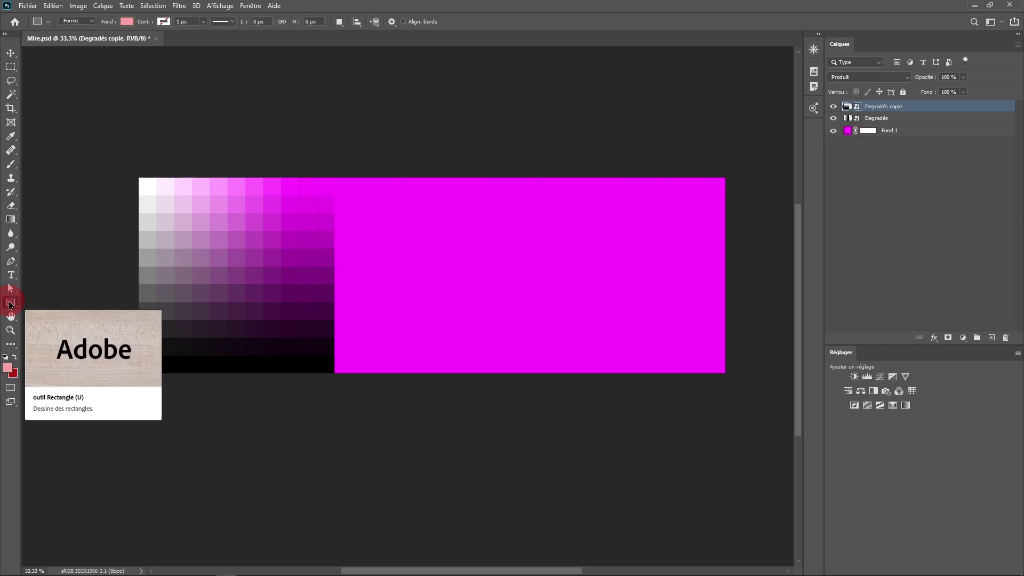
right_click(10, 305)
click(33, 303)
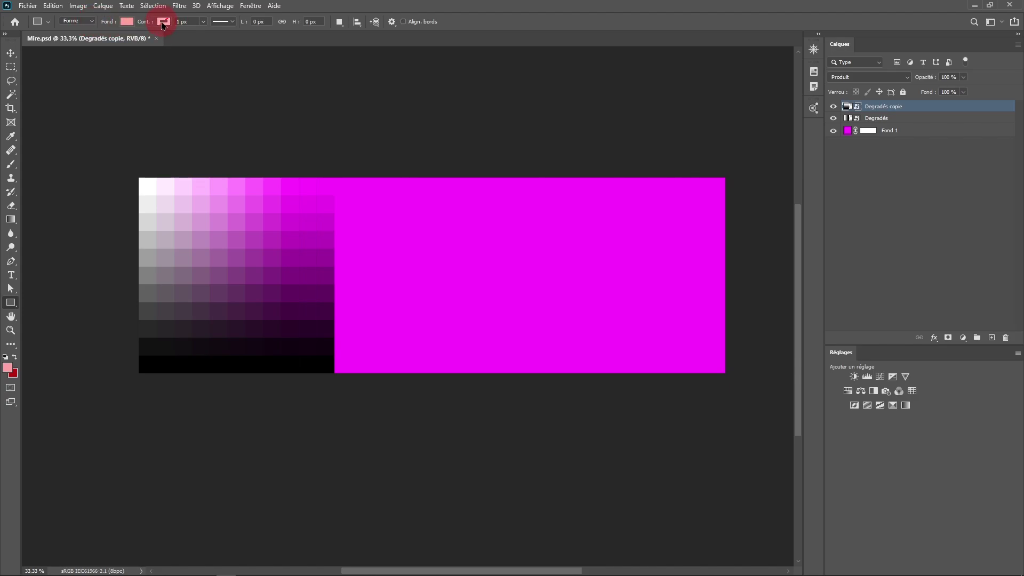
click(128, 24)
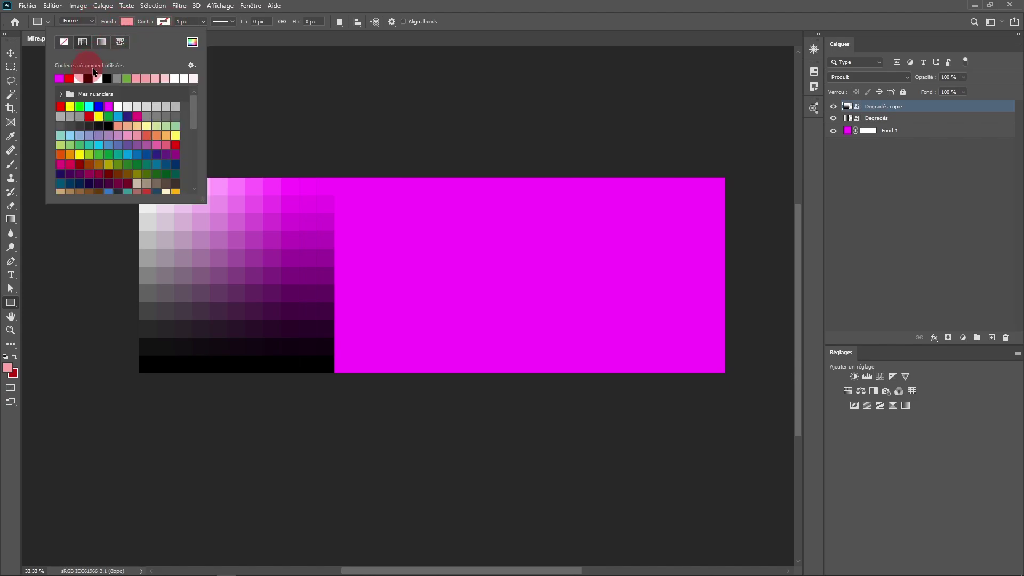
click(193, 42)
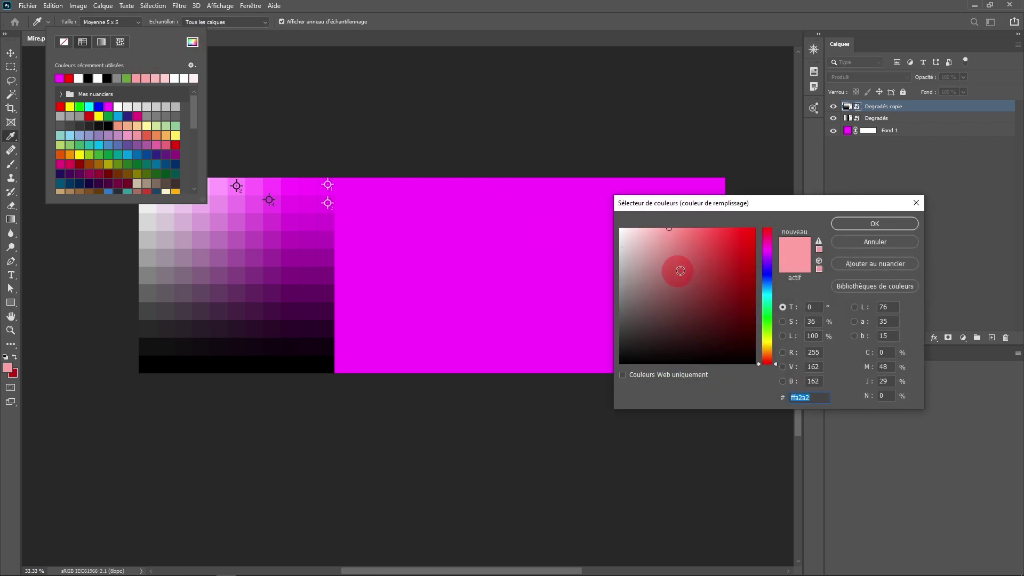
drag(674, 270, 758, 223)
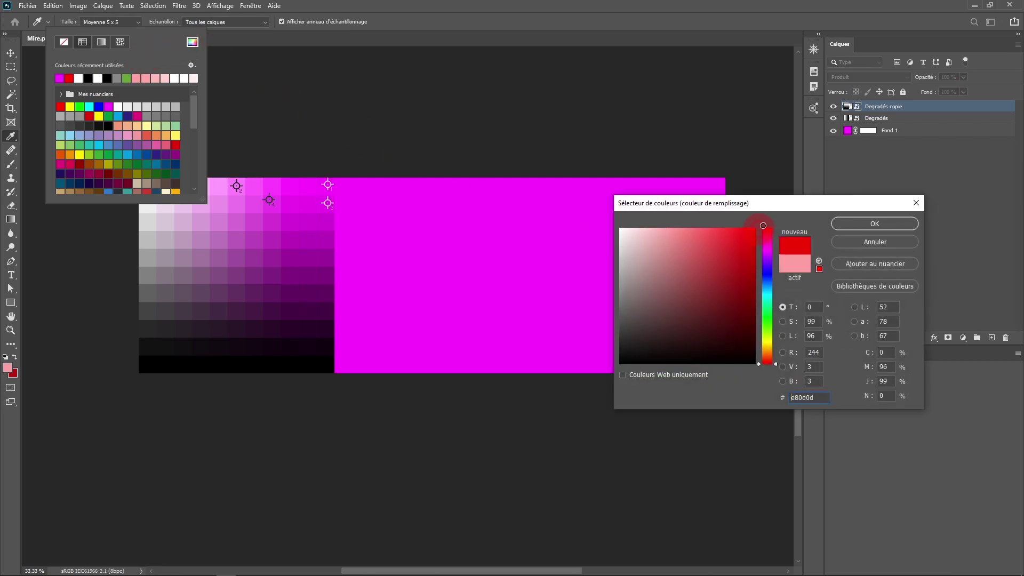
click(873, 225)
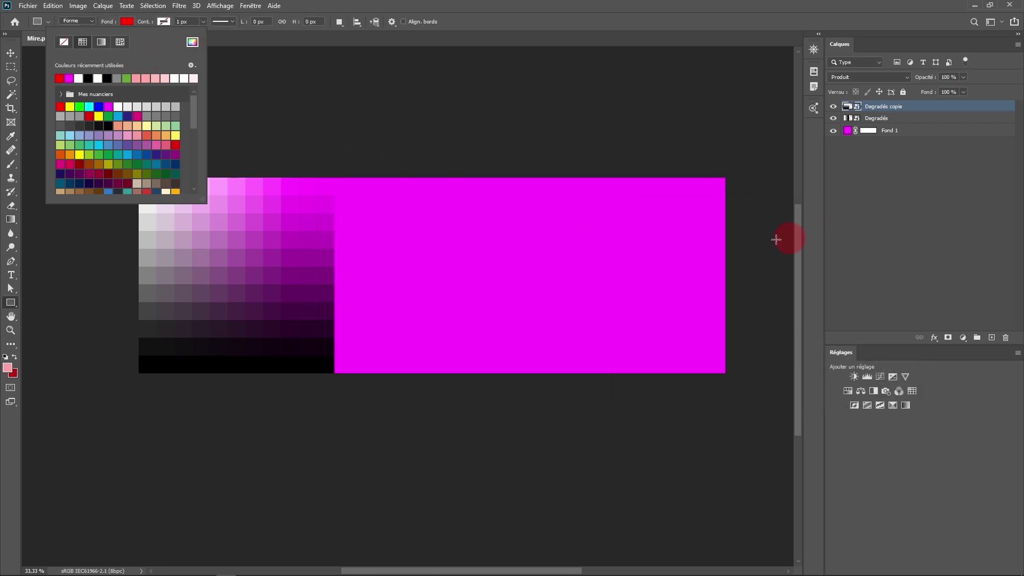
Create a red rectangle of 1100 × 1100 px and place its layer directly above Fond 1, beneath both gradient layers
click(307, 230)
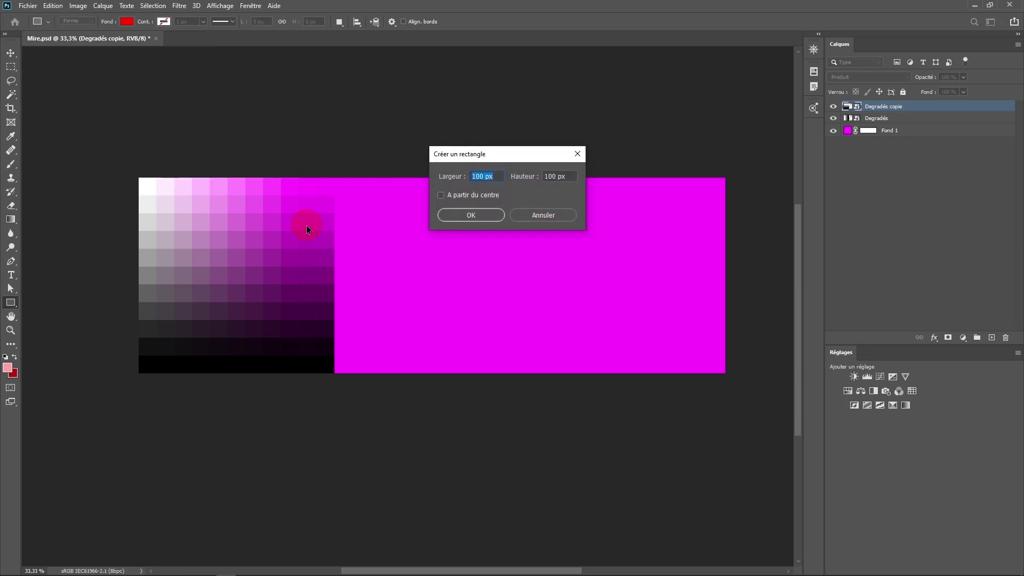
text(1100)
key(Tab)
text(1)
click(452, 219)
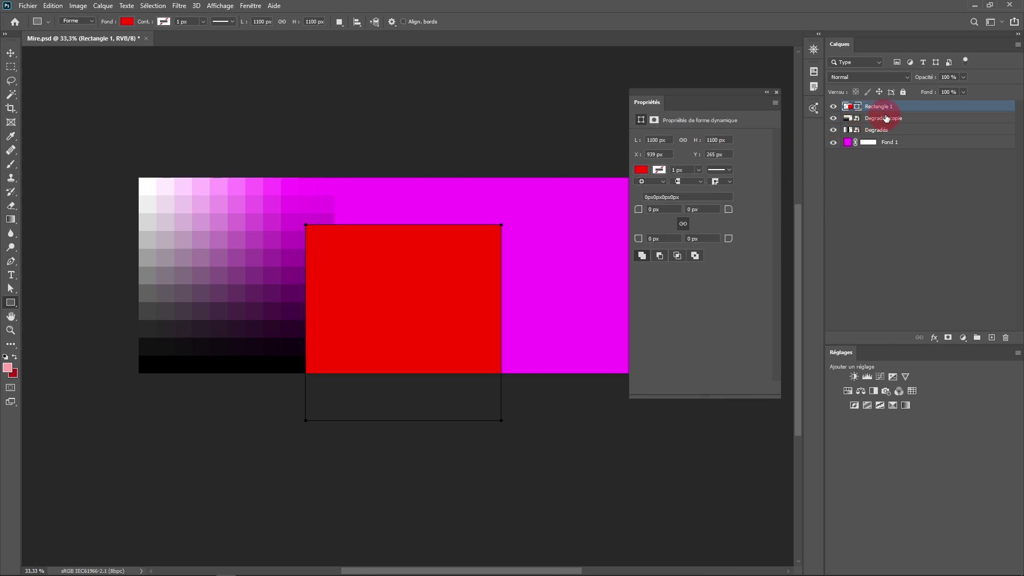
drag(886, 106, 889, 137)
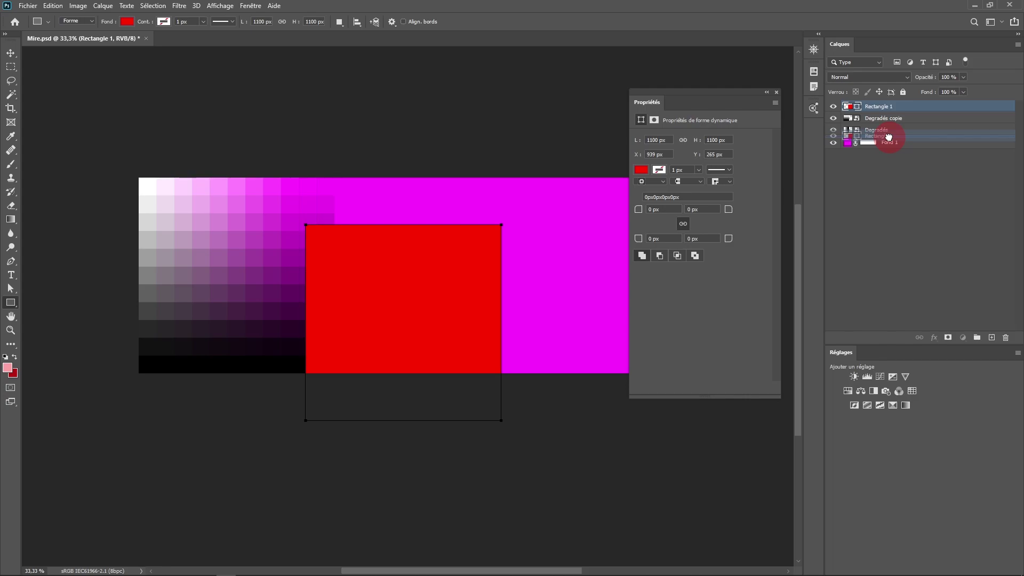
drag(889, 137, 890, 137)
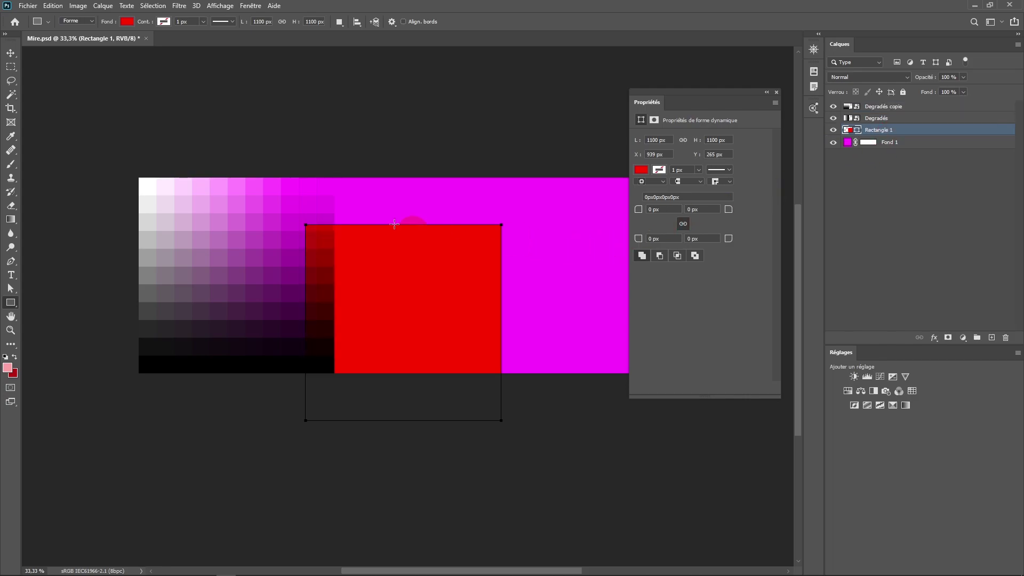
Move the red rectangle exactly under the greyscale chart and group it with the Degradés and Degradés copie layers
click(10, 53)
drag(430, 279, 260, 241)
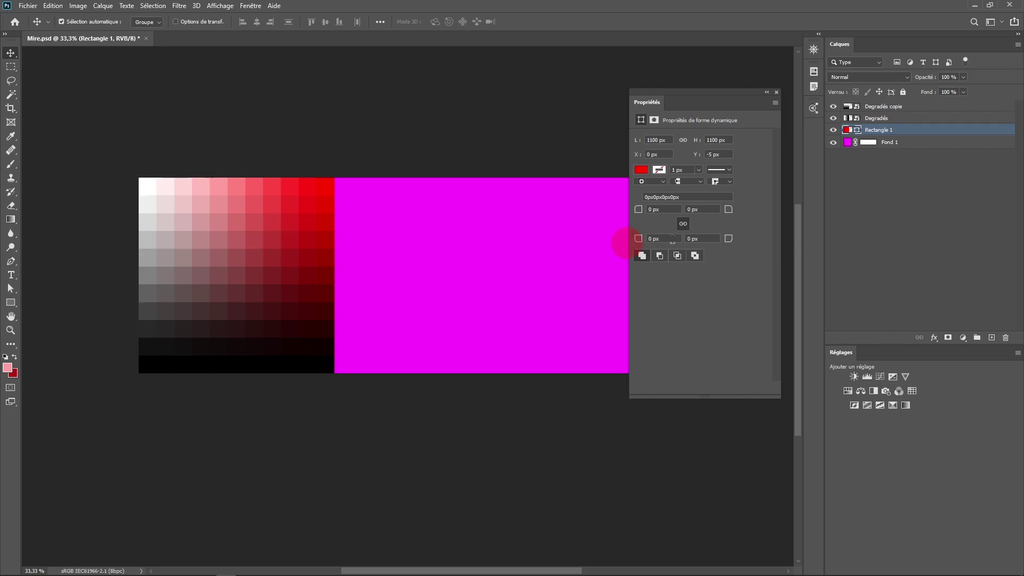
shift+click(920, 112)
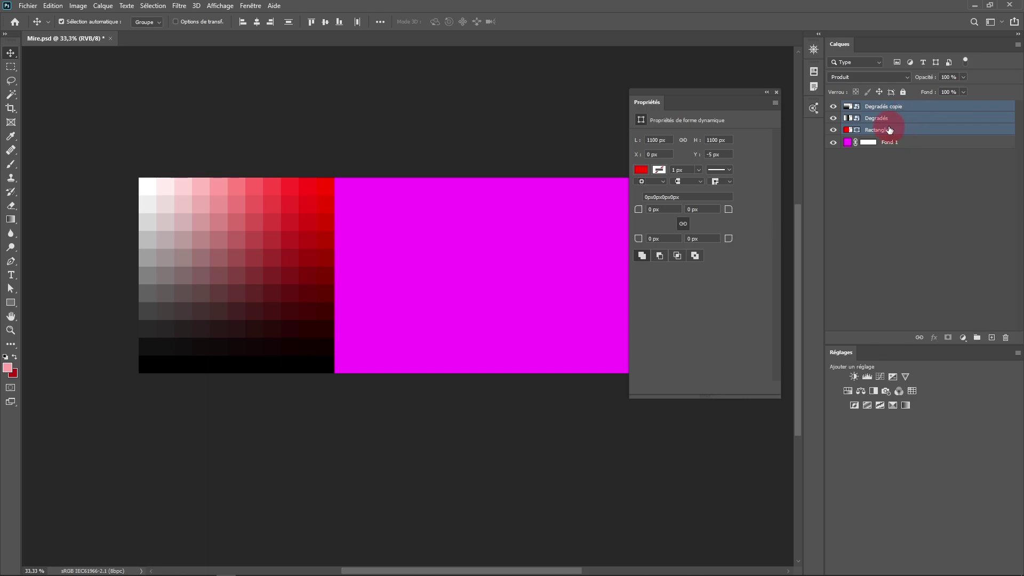
key(ctrl+g)
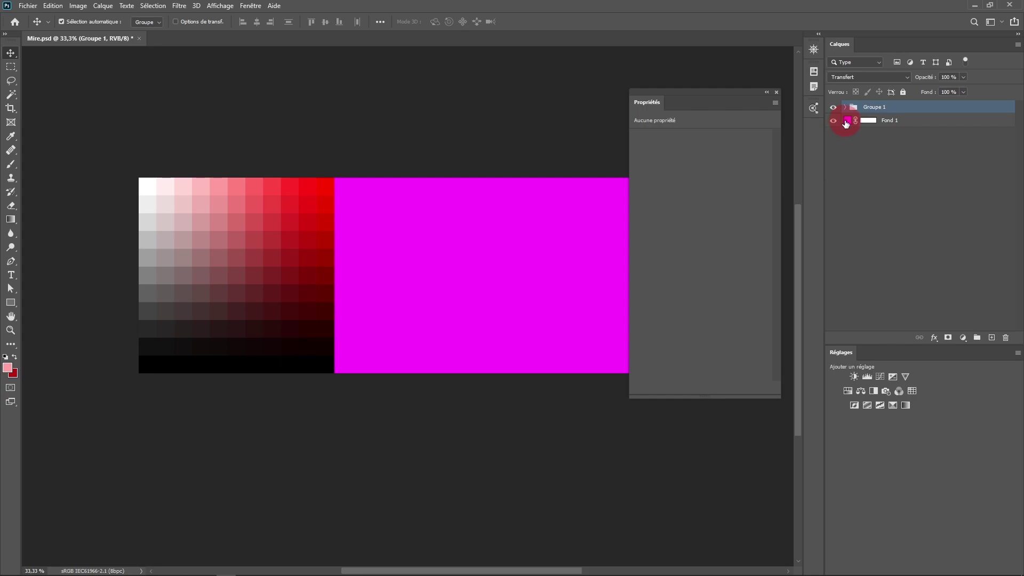
Set the Fond 1 fill colour to near-black 0f0f0f
double_click(847, 121)
drag(716, 242, 766, 393)
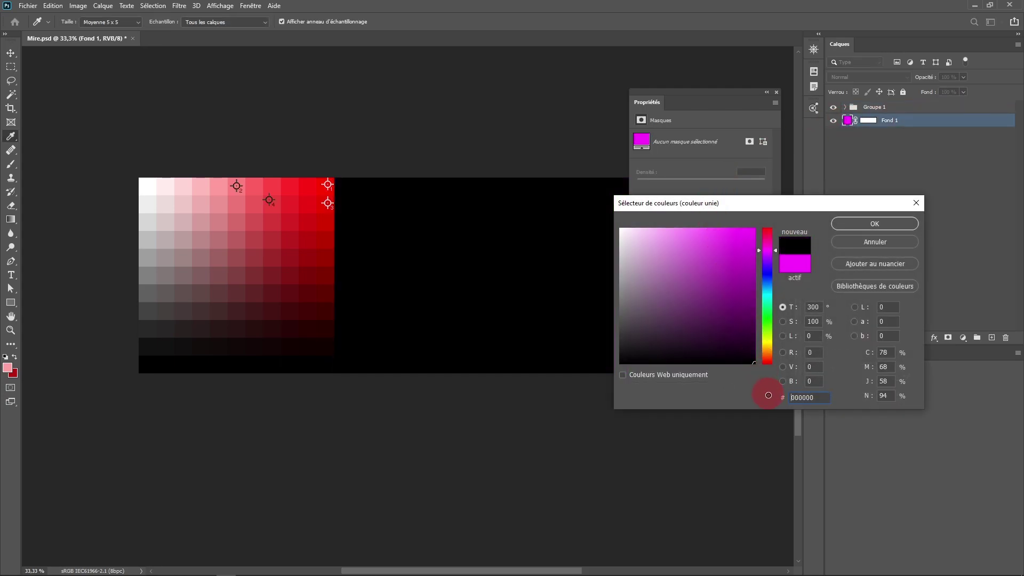
drag(718, 333, 619, 356)
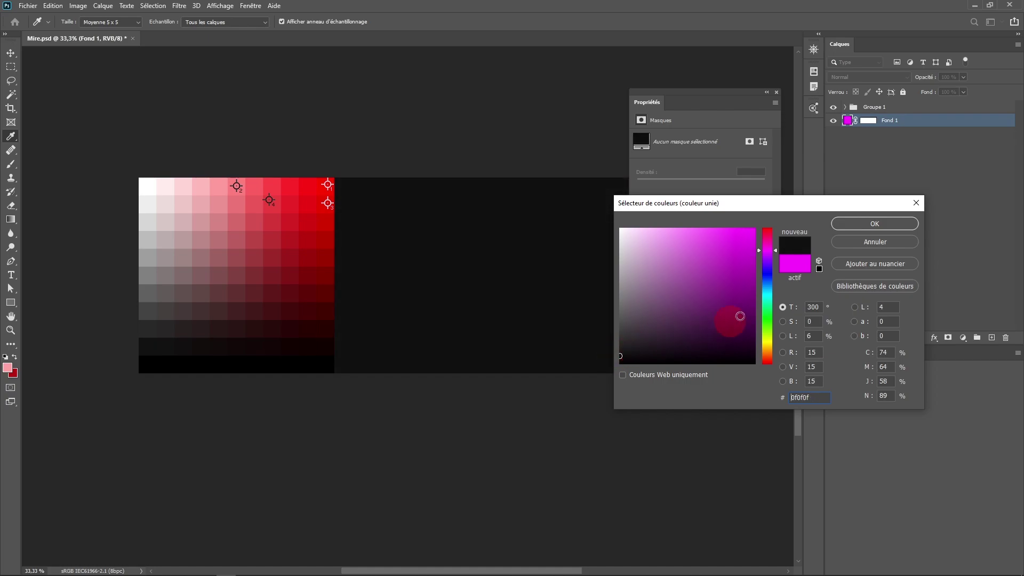
click(849, 225)
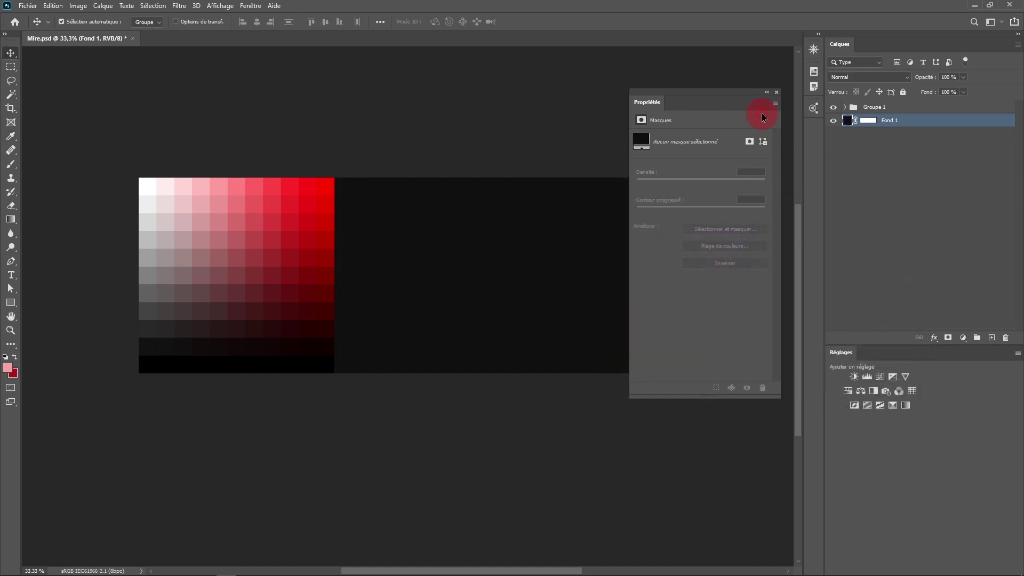
Close the Propriétés panel and duplicate Groupe 1 twice, placing the copies side by side to fill the canvas
click(885, 108)
click(778, 95)
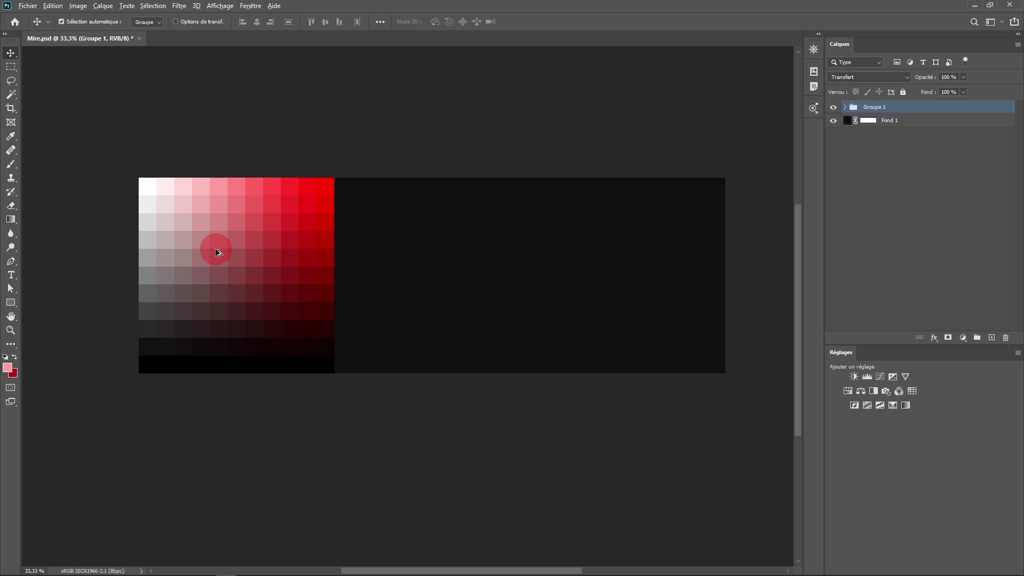
drag(217, 252, 414, 255)
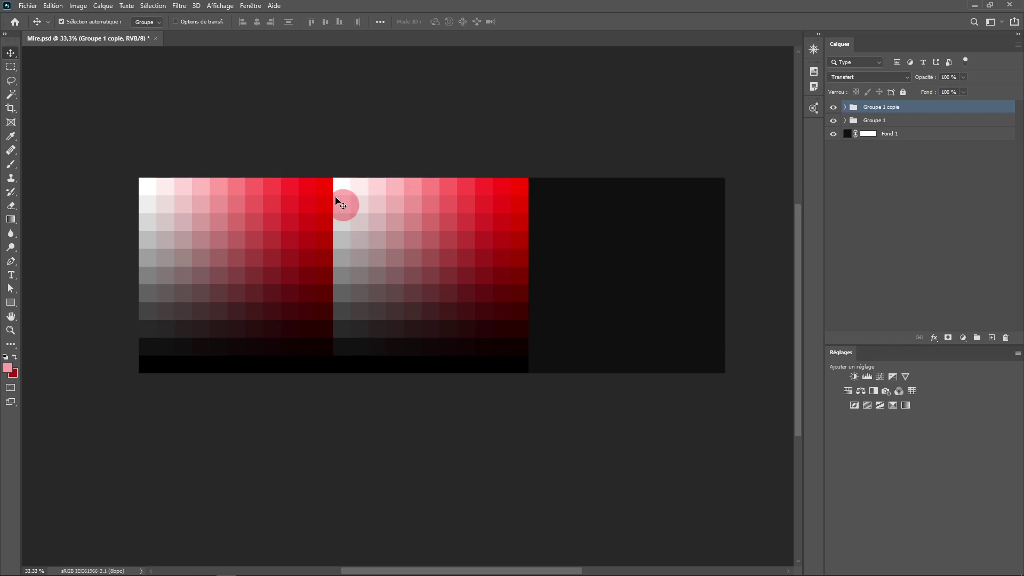
click(88, 7)
click(423, 6)
drag(376, 238, 575, 260)
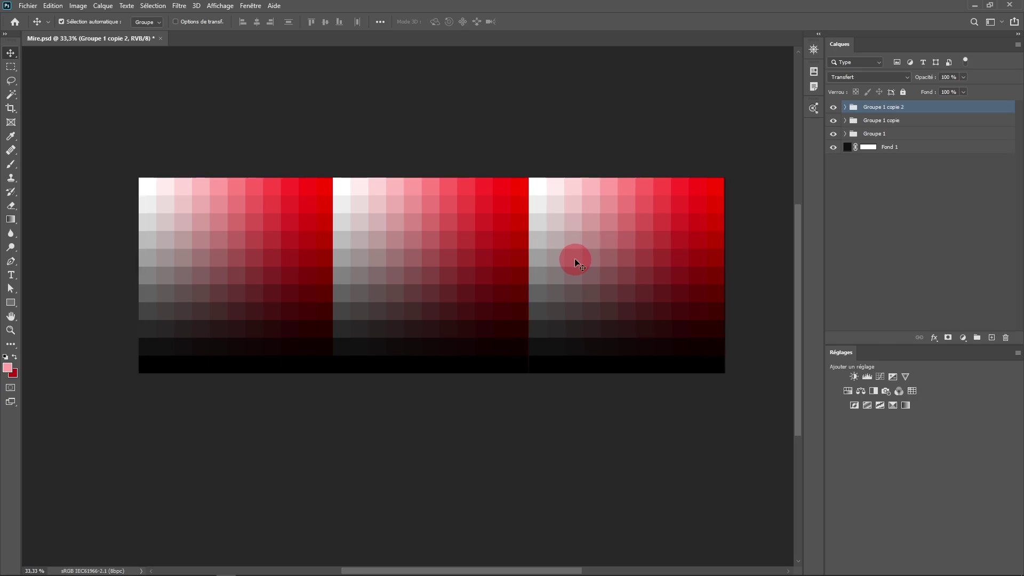
Expand Groupe 1 copie 2, select its Rectangle 1 layer and show the shape's Propriétés
click(845, 107)
click(888, 146)
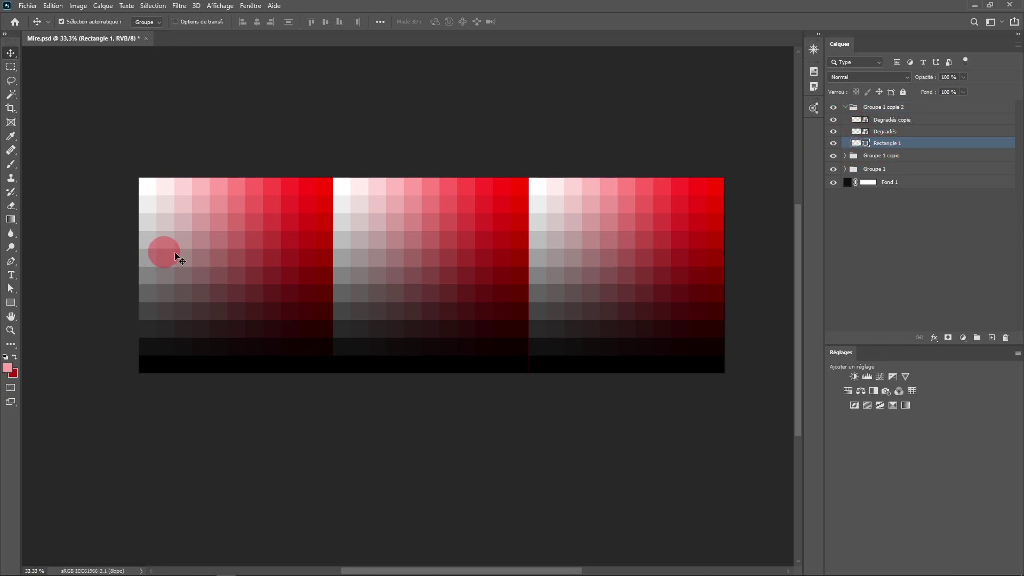
click(250, 6)
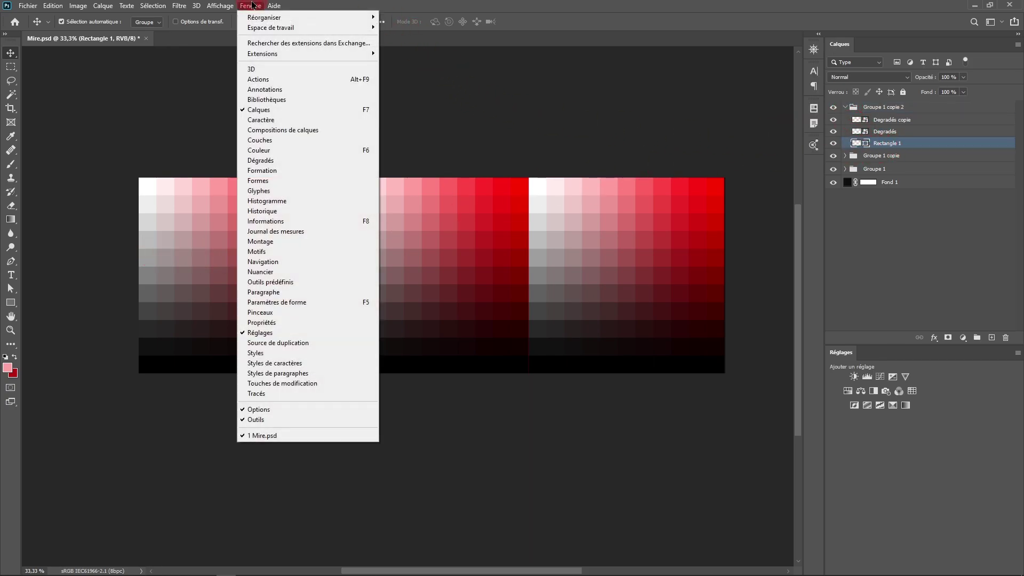
click(267, 323)
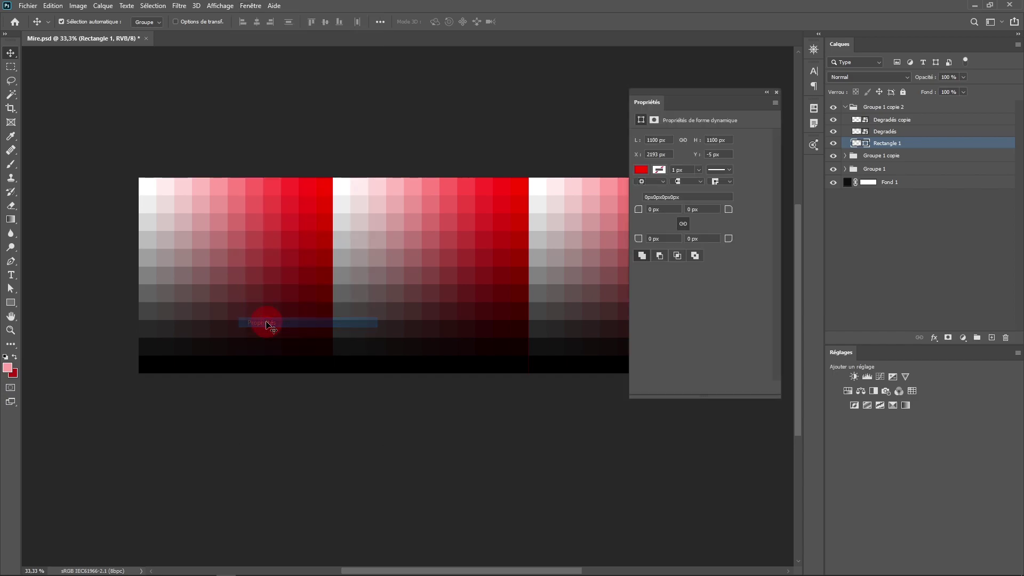
Set the third chart's rectangle fill to blue with R 0, V 0 and B 255, and move the Propriétés panel below the charts
click(642, 170)
click(775, 191)
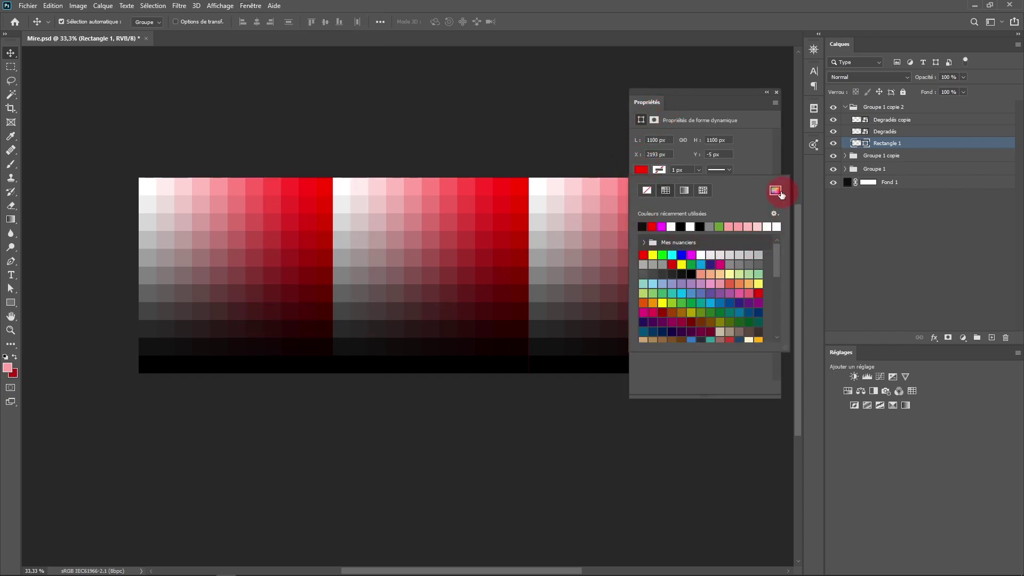
click(768, 277)
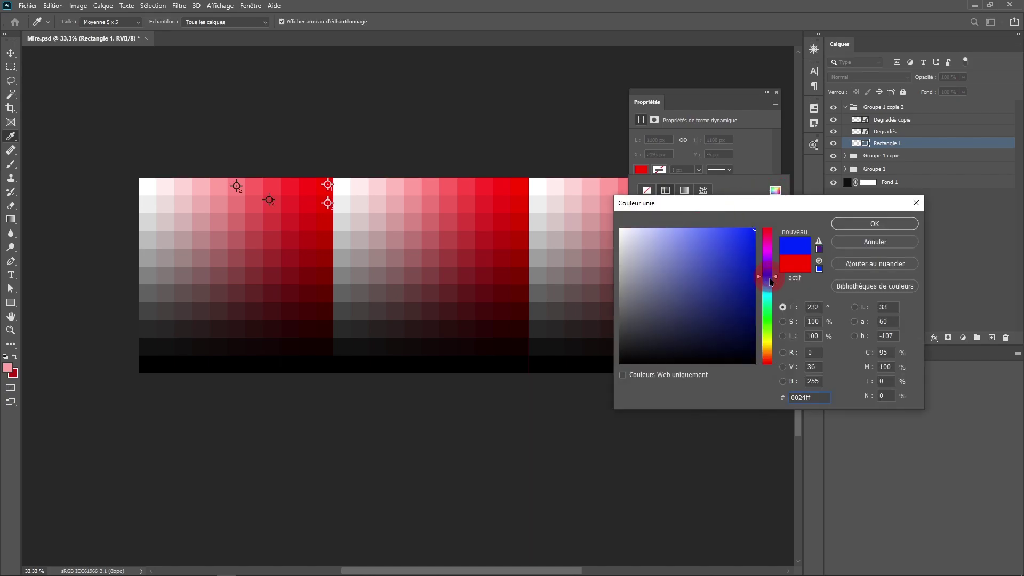
double_click(812, 367)
text(0)
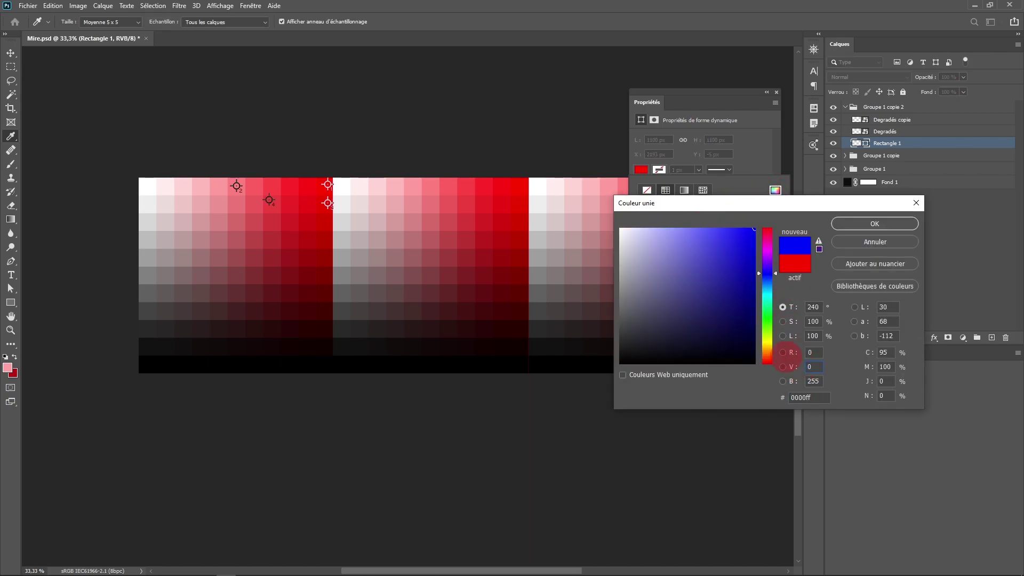
double_click(817, 381)
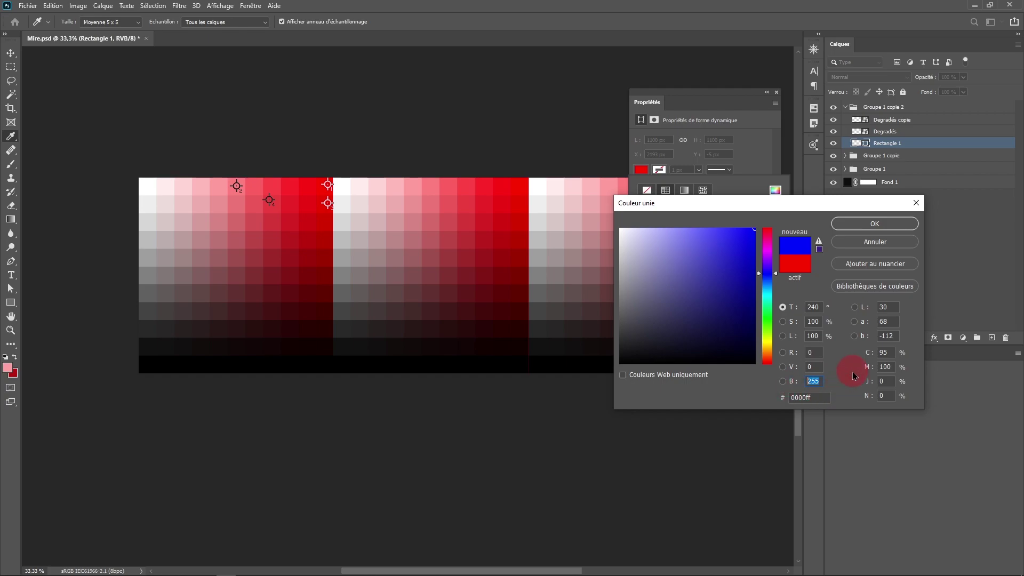
click(875, 223)
click(736, 129)
drag(722, 96, 539, 419)
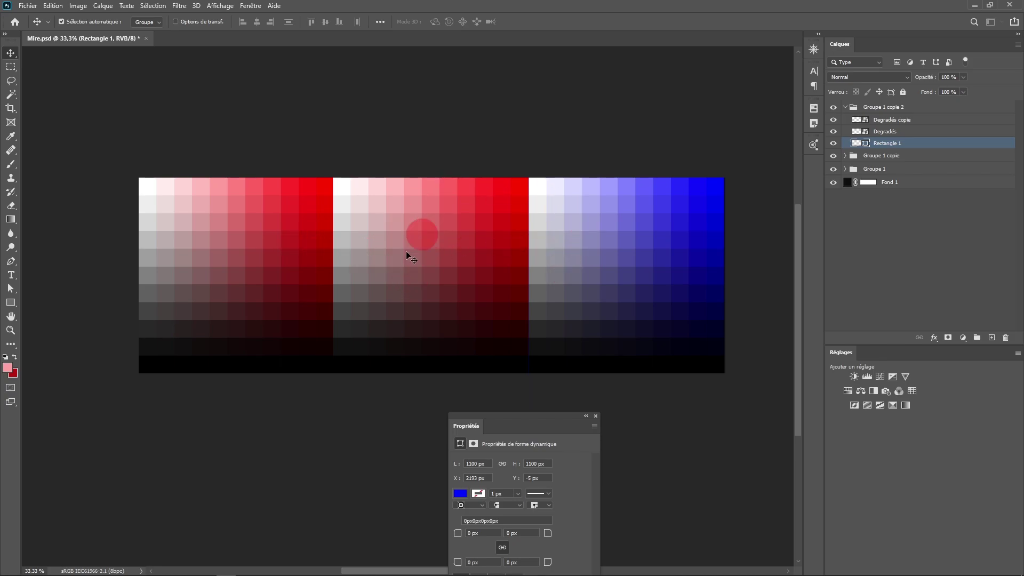
Collapse Groupe 1 copie 2, select Rectangle 1 in Groupe 1 copie and set its fill to bright green
click(846, 107)
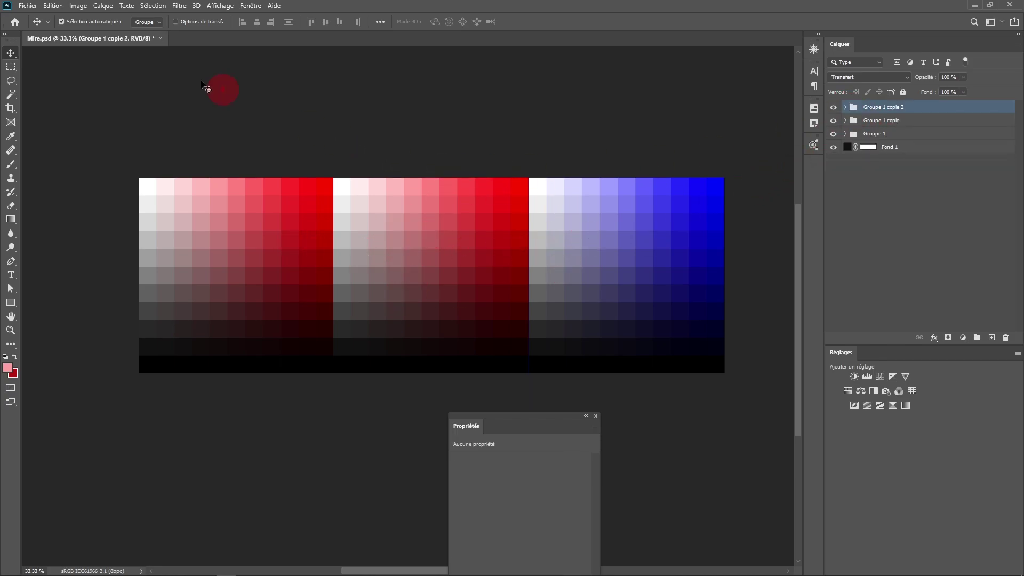
click(846, 120)
click(887, 156)
click(460, 494)
click(595, 415)
click(755, 229)
click(767, 320)
click(875, 224)
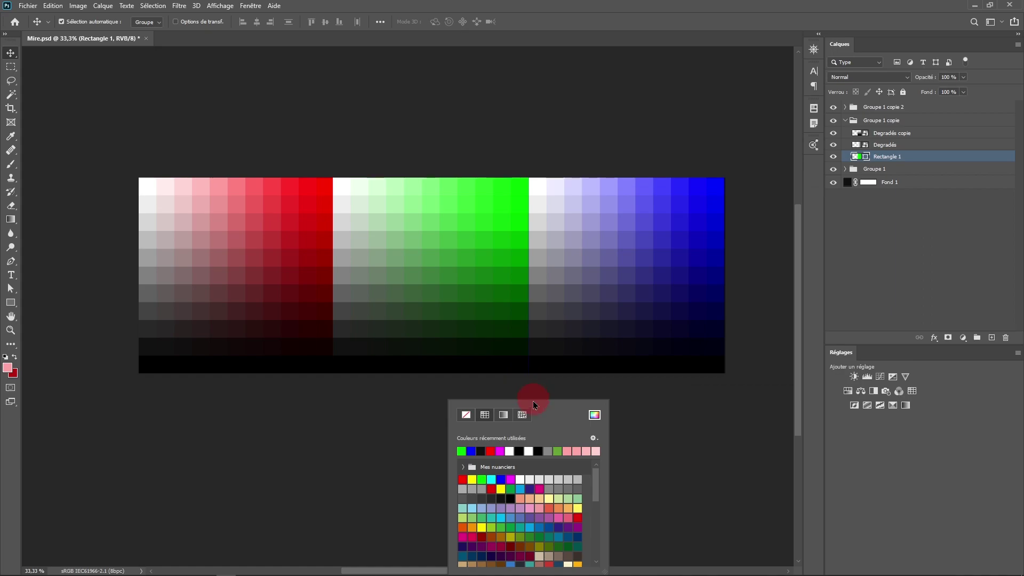